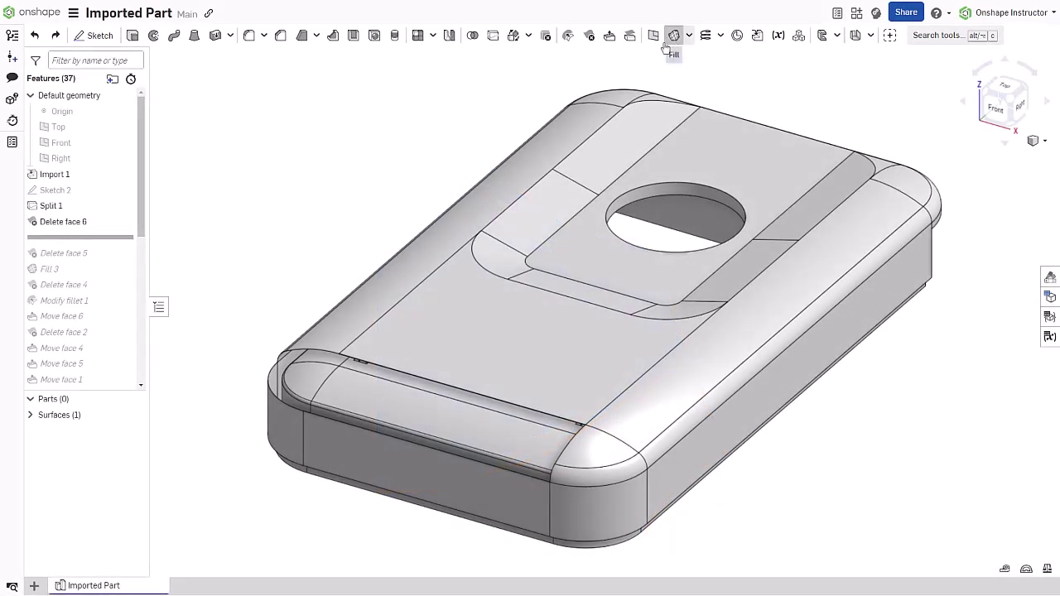
# Start a fill on the front strip's edges one by one, then cancel it
pyautogui.click(673, 35)
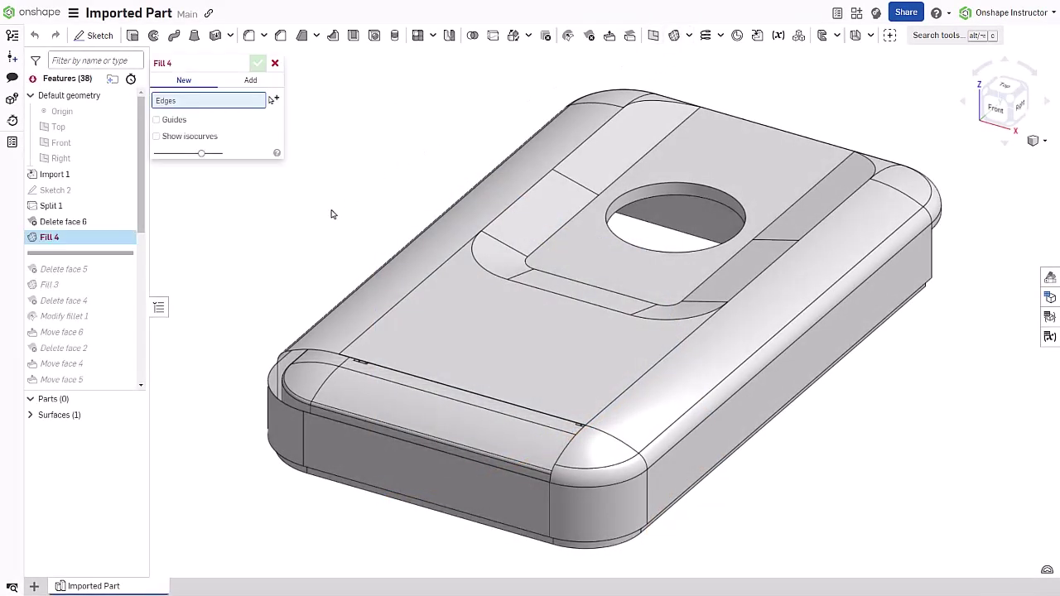
pyautogui.click(304, 352)
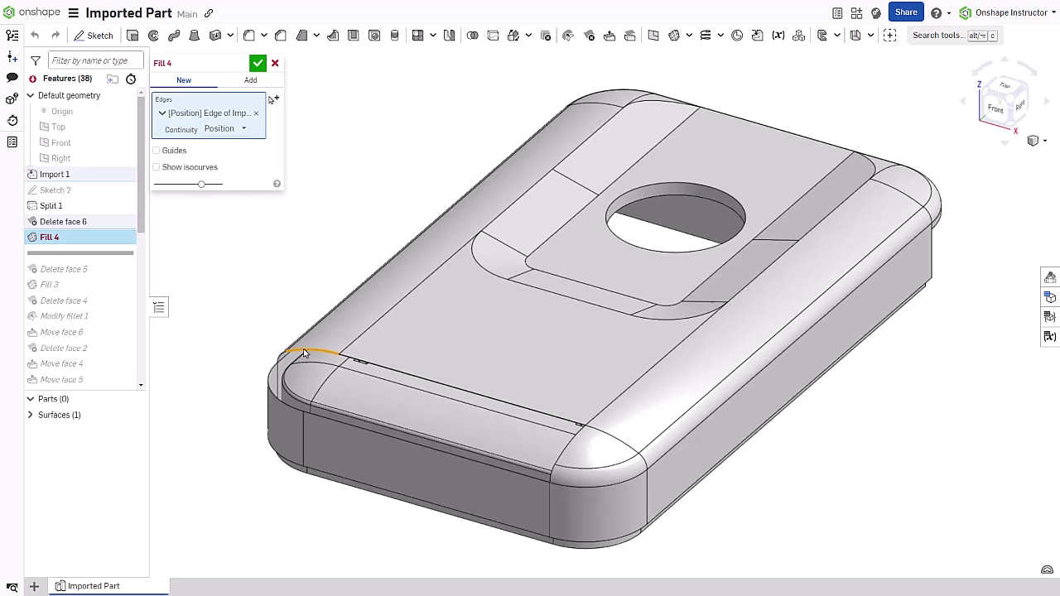
pyautogui.click(279, 366)
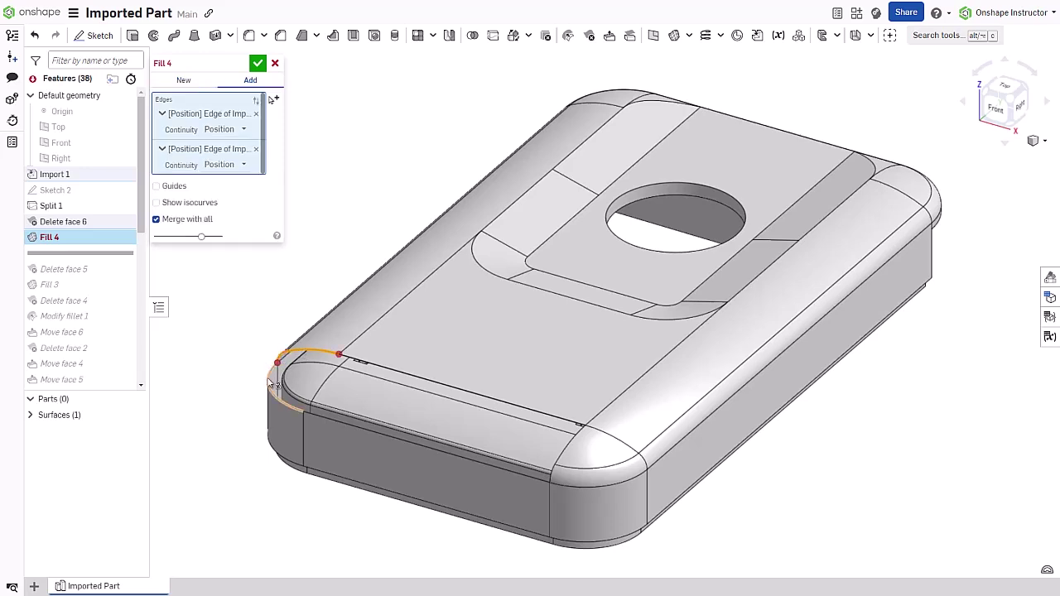
pyautogui.click(268, 377)
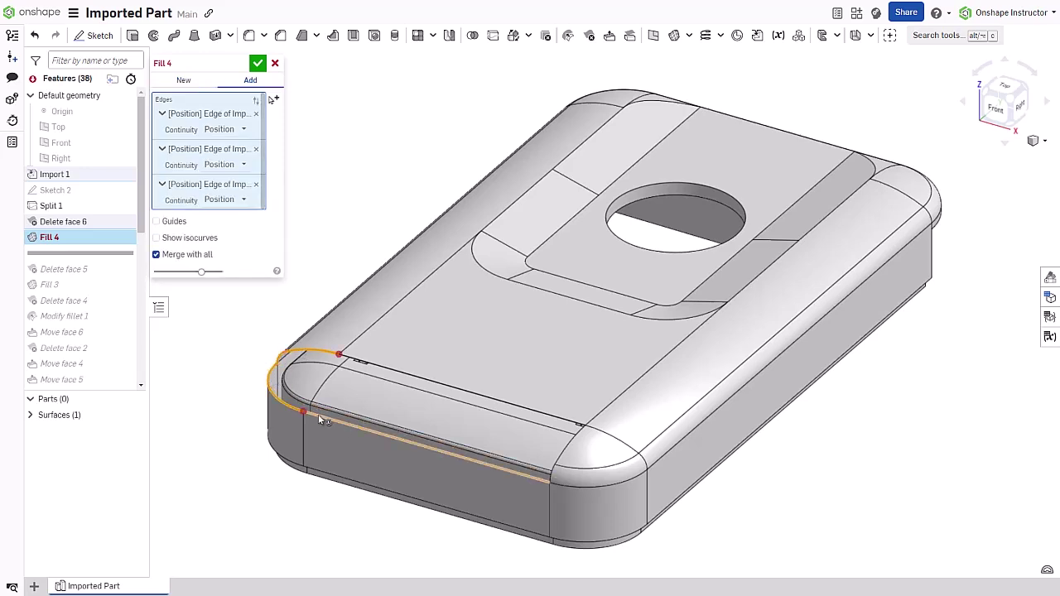
pyautogui.click(318, 414)
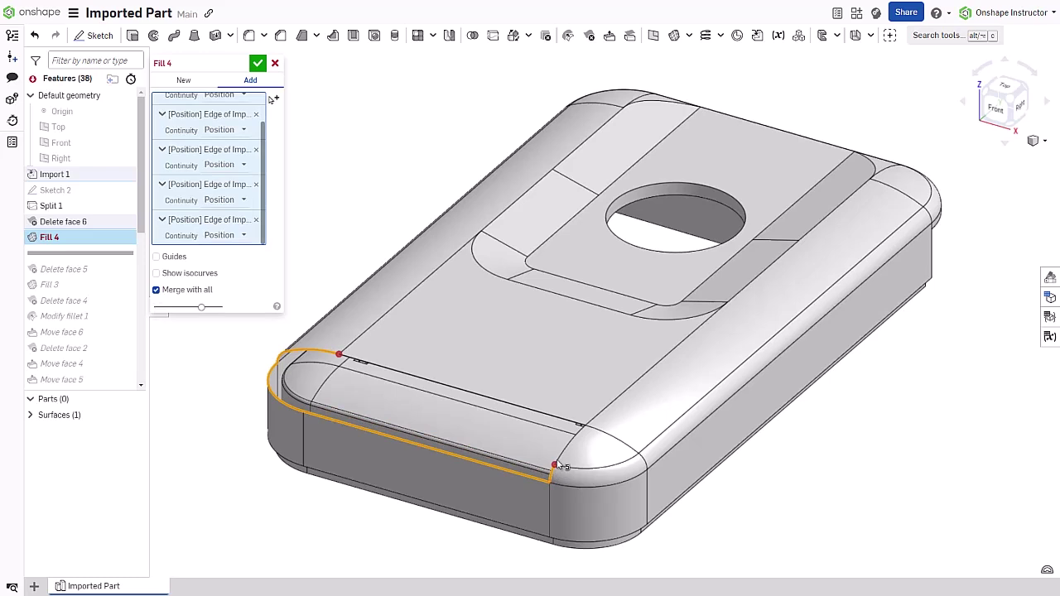
pyautogui.click(565, 437)
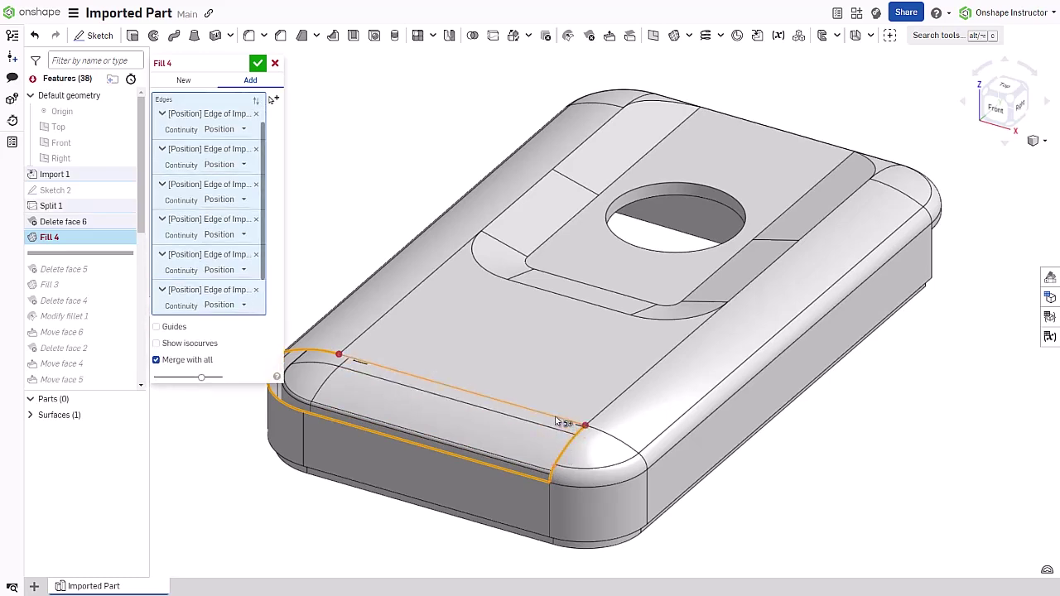
pyautogui.click(556, 422)
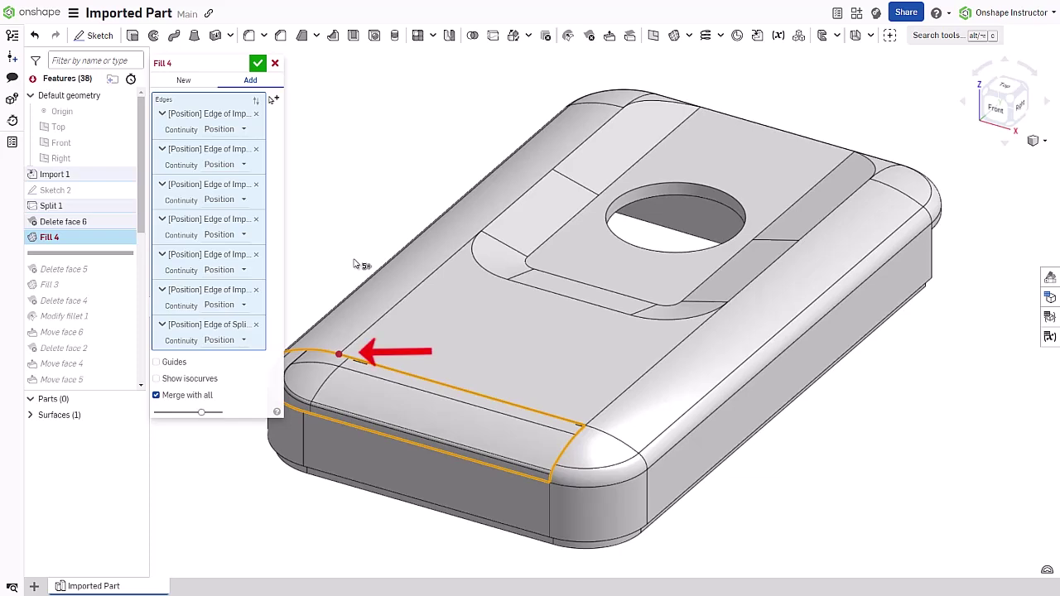
pyautogui.scroll(5, 338, 352)
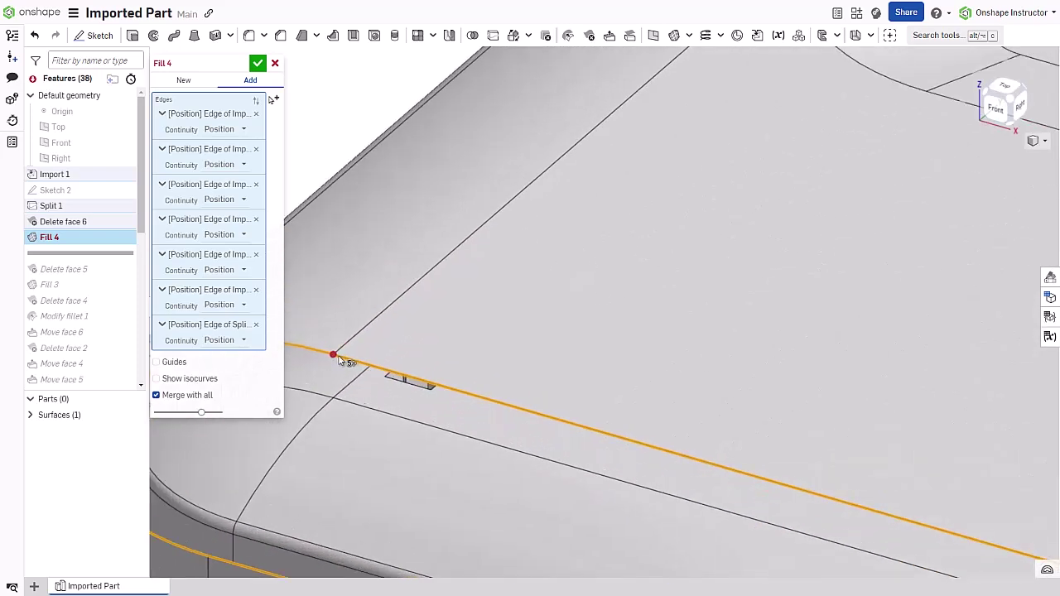
pyautogui.scroll(5, 339, 357)
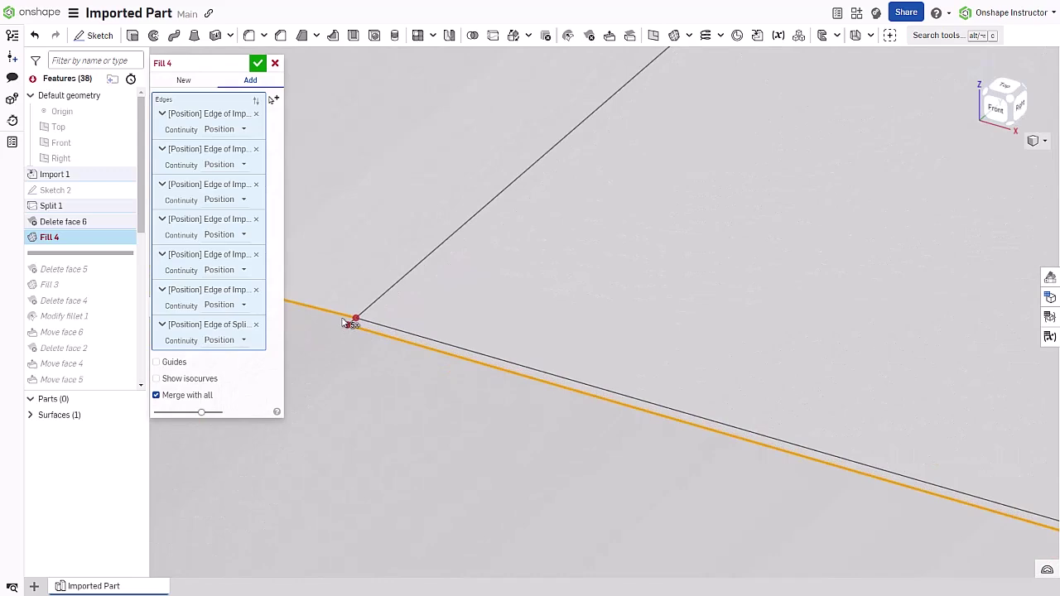
pyautogui.scroll(3, 346, 323)
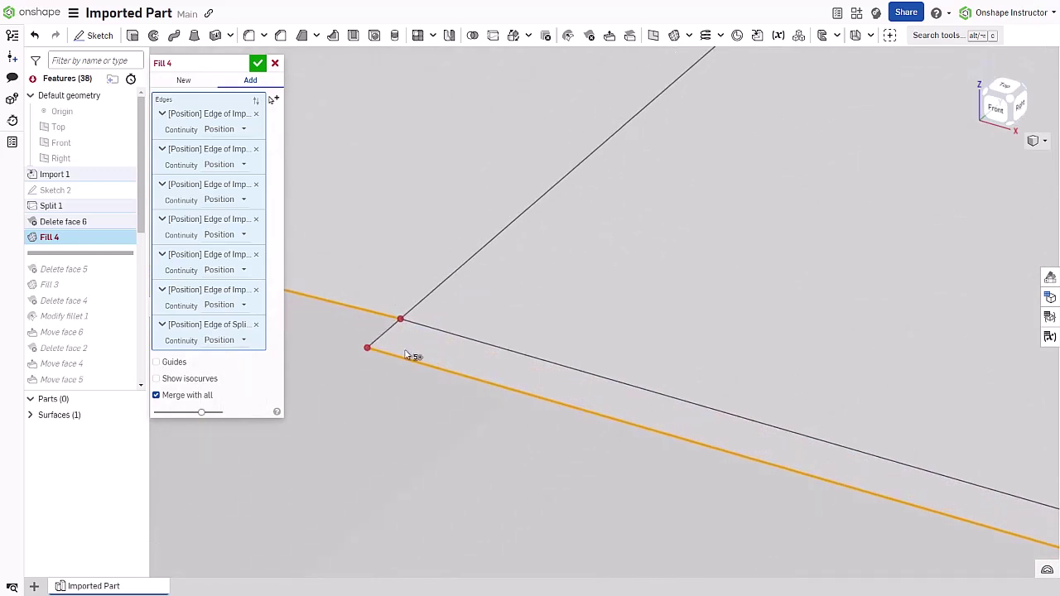
pyautogui.press('f')
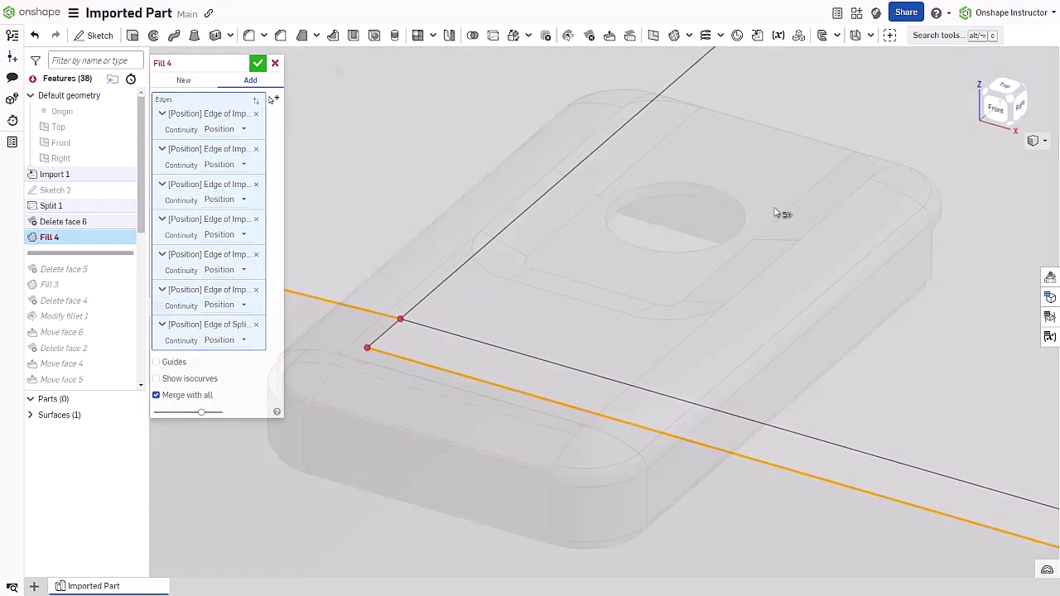
pyautogui.press('Escape')
# Restart the fill and add the opening's whole edge loop using Loop/chain connected selection
pyautogui.click(676, 41)
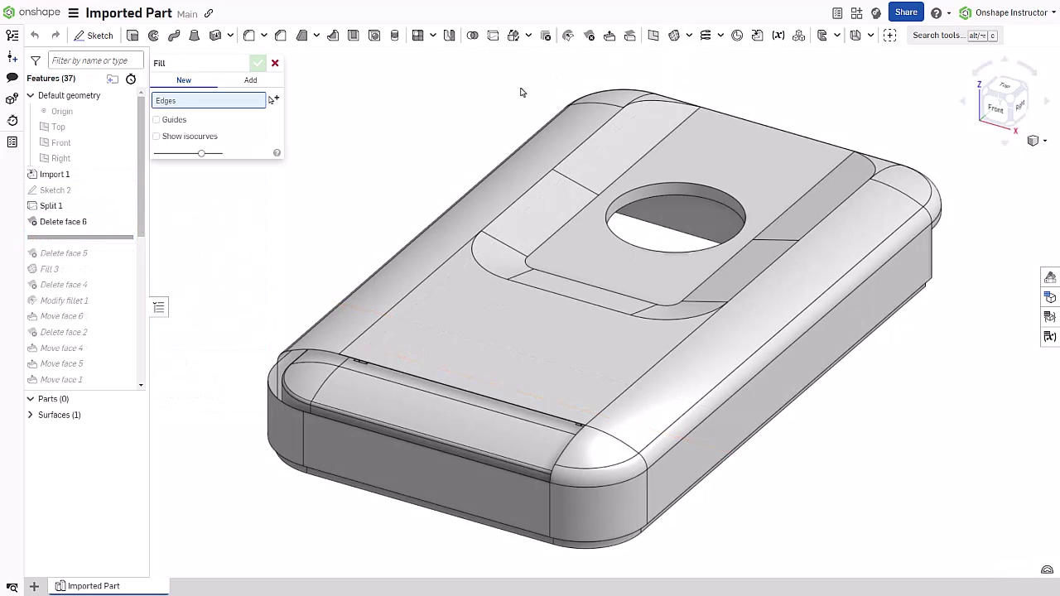
pyautogui.click(273, 101)
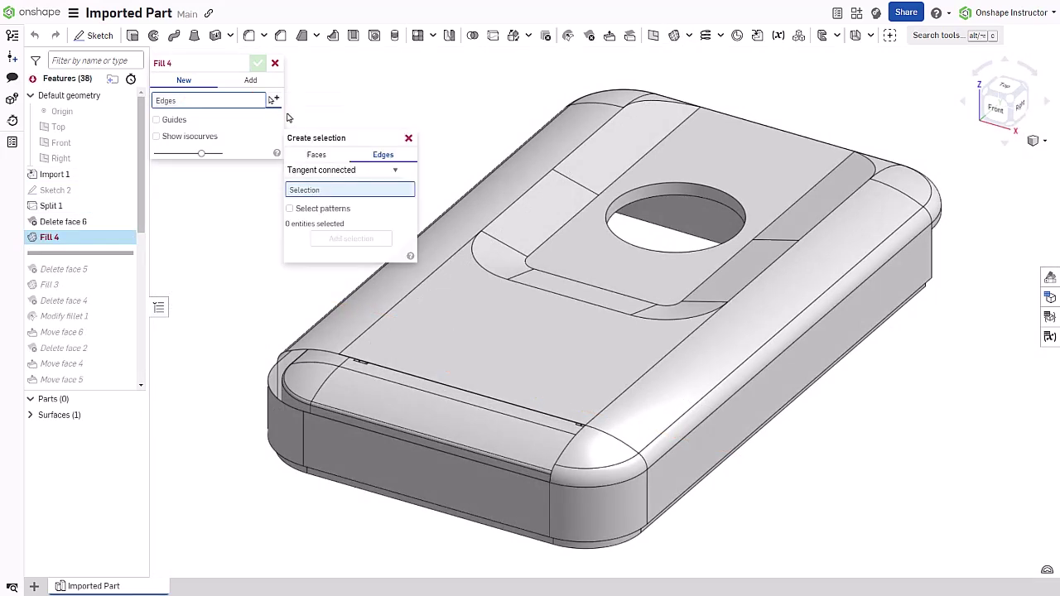
pyautogui.click(340, 169)
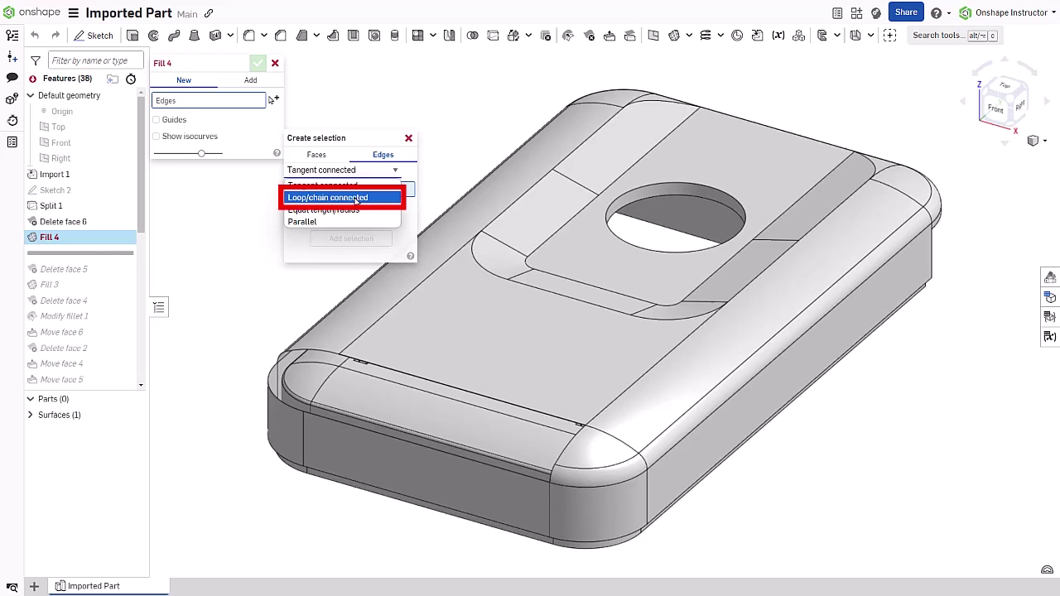
pyautogui.click(356, 199)
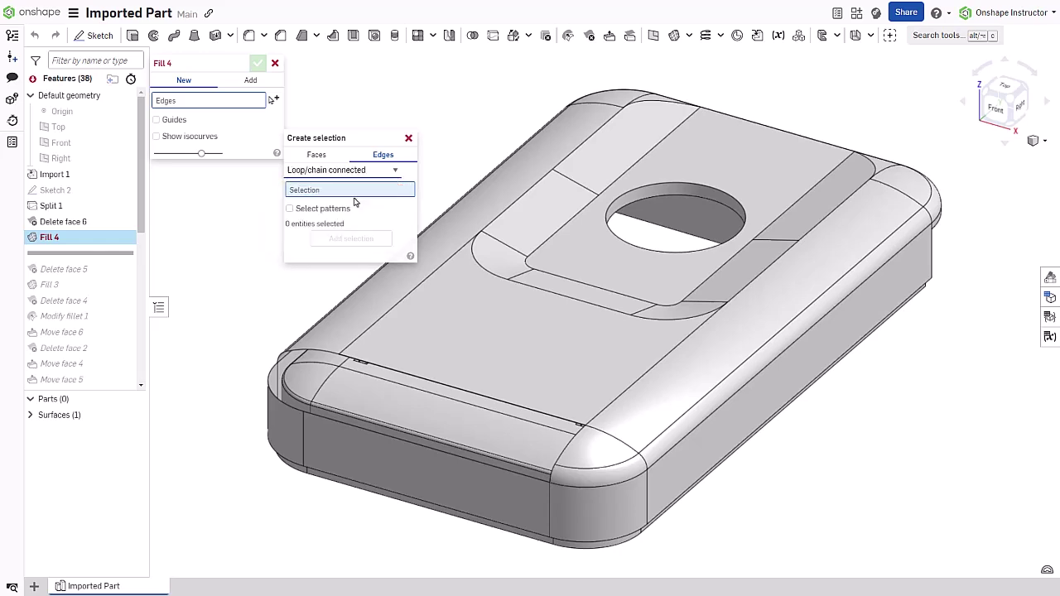
pyautogui.click(388, 372)
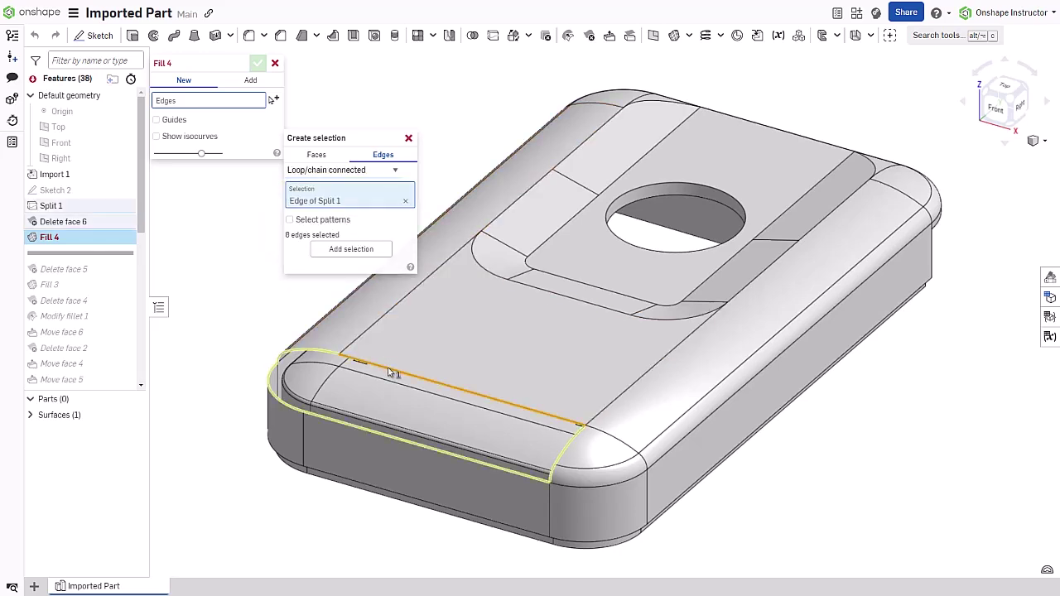
pyautogui.click(351, 250)
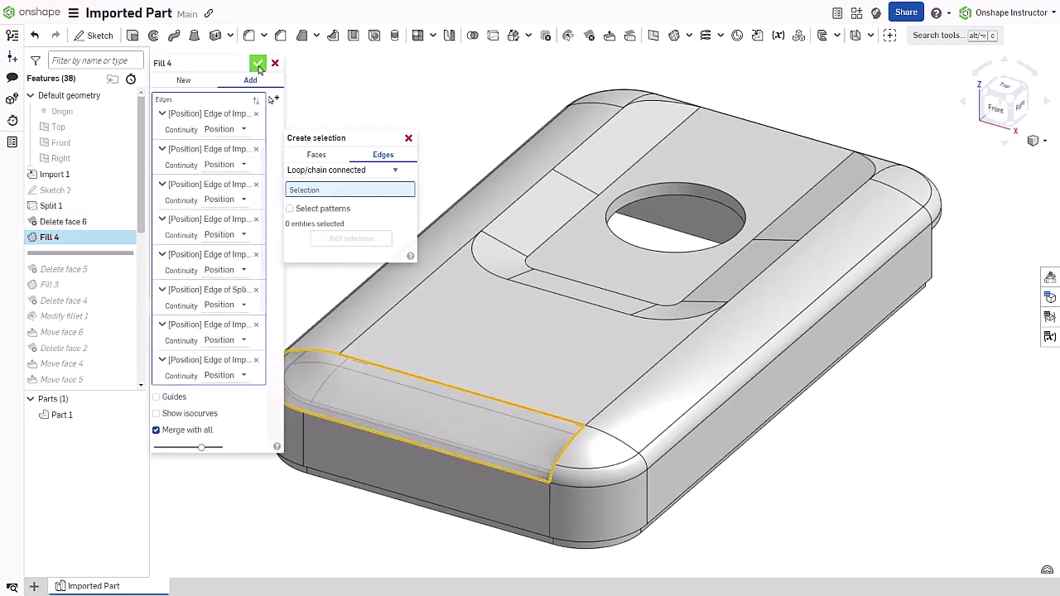
# Accept the front patch, then fill the gap bounded by five edges, comparing New and Add
pyautogui.click(257, 65)
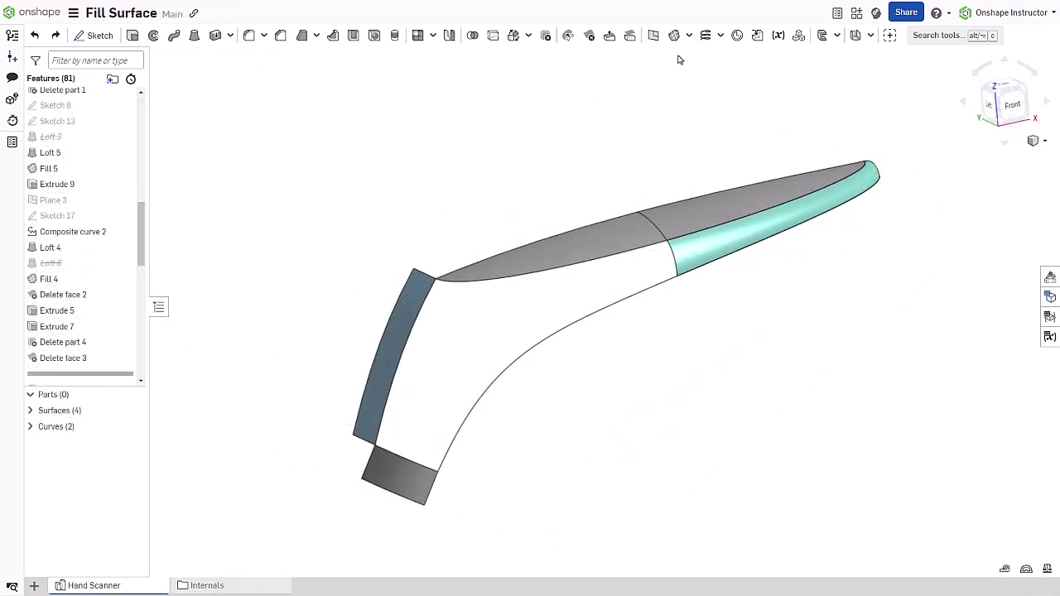
pyautogui.click(674, 35)
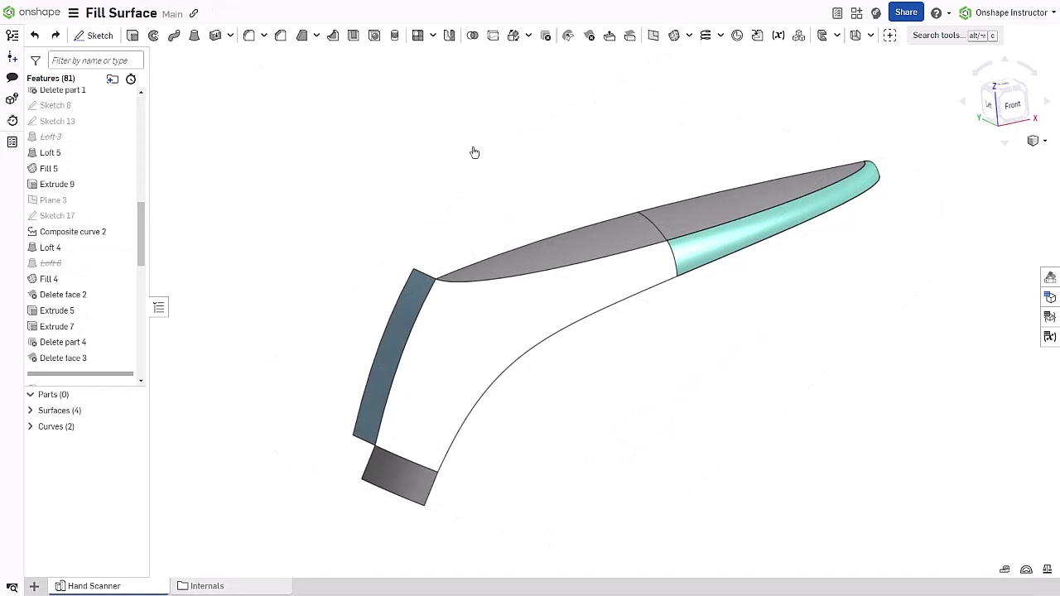
pyautogui.click(447, 287)
pyautogui.click(427, 319)
pyautogui.click(416, 462)
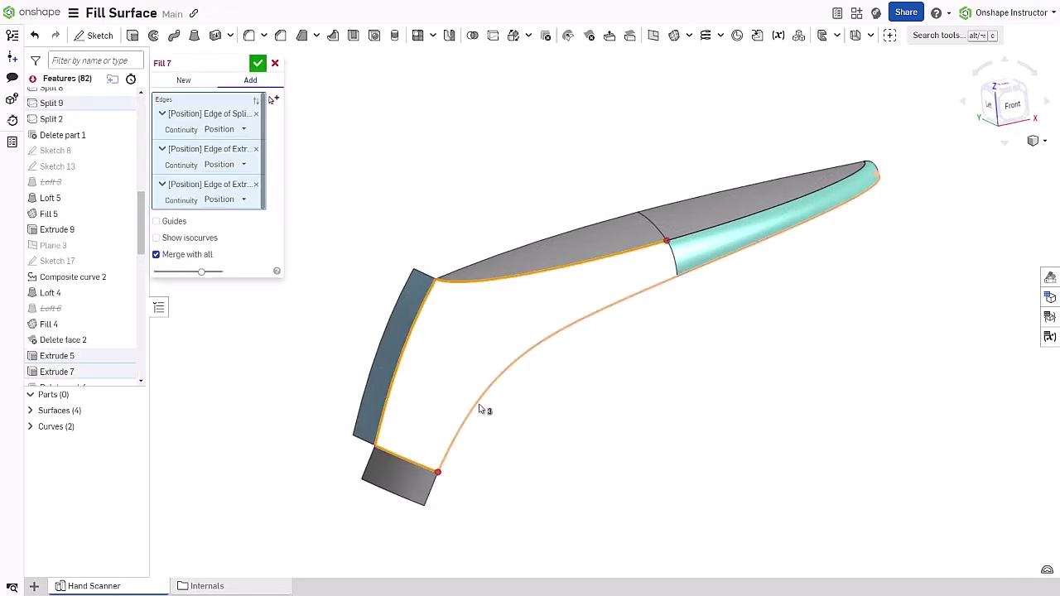
pyautogui.click(504, 378)
pyautogui.click(677, 263)
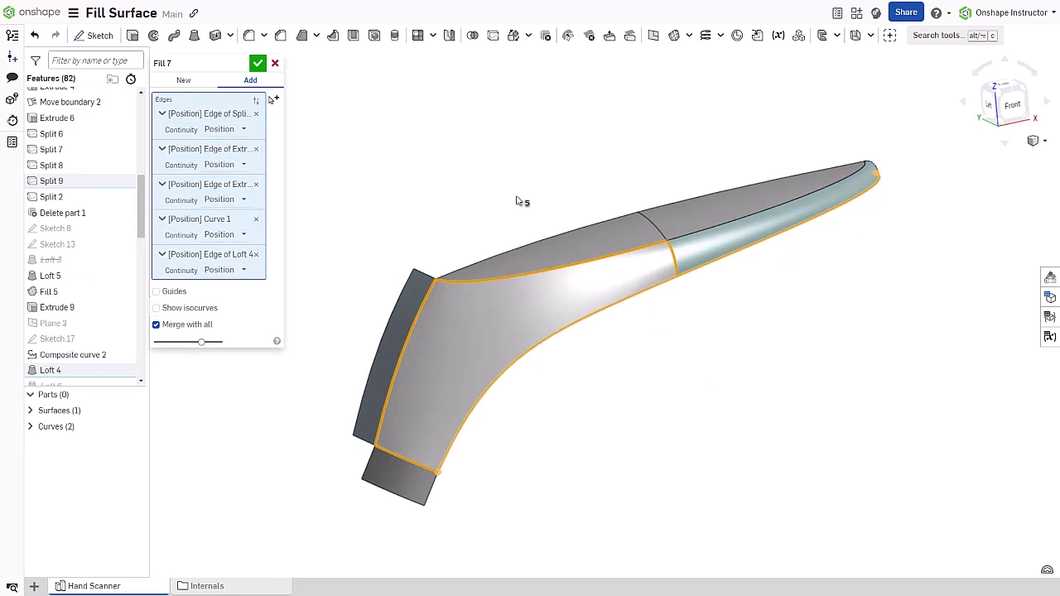
pyautogui.click(193, 83)
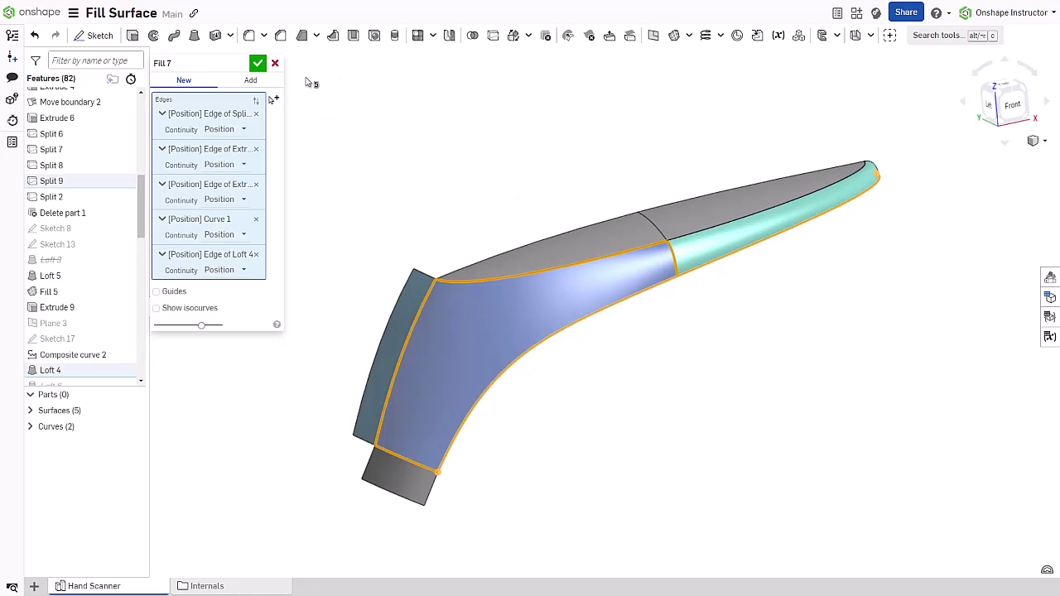
pyautogui.click(253, 80)
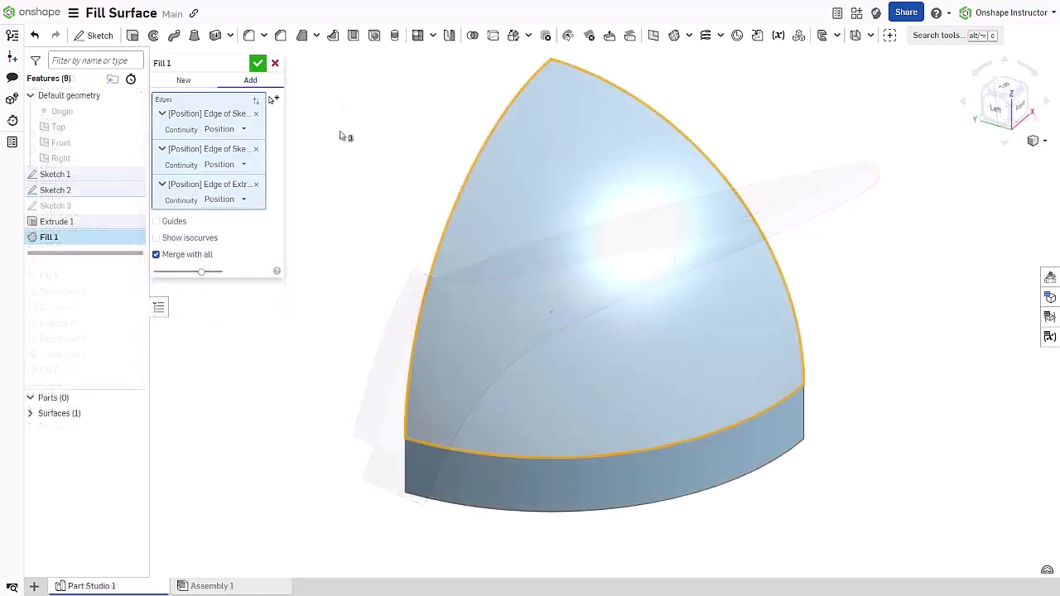
# Review the first edge's Position, Tangency and Curvature continuity options, leaving them unchanged
pyautogui.click(241, 130)
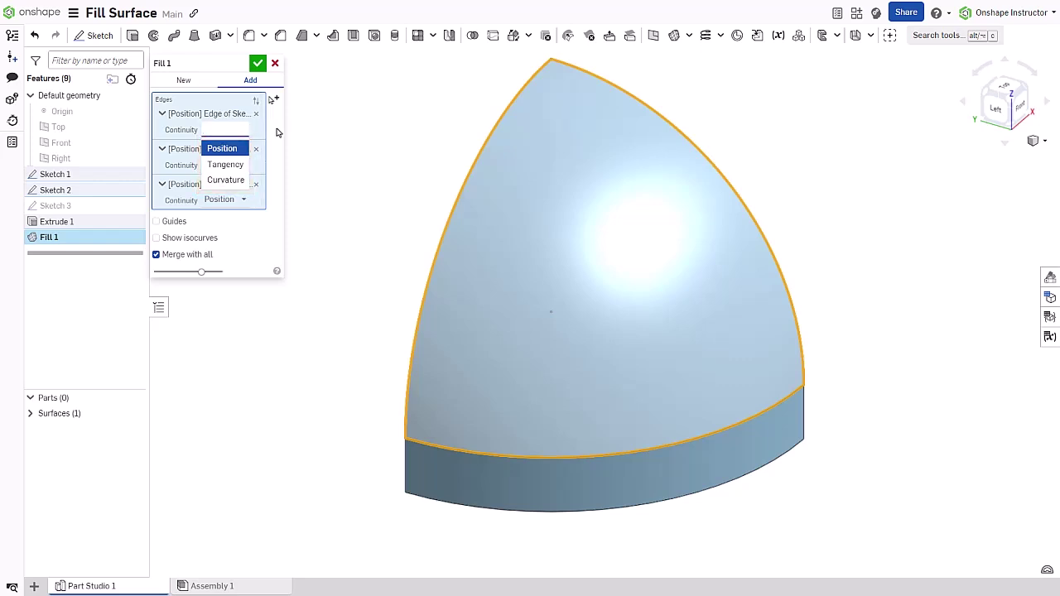
pyautogui.click(267, 100)
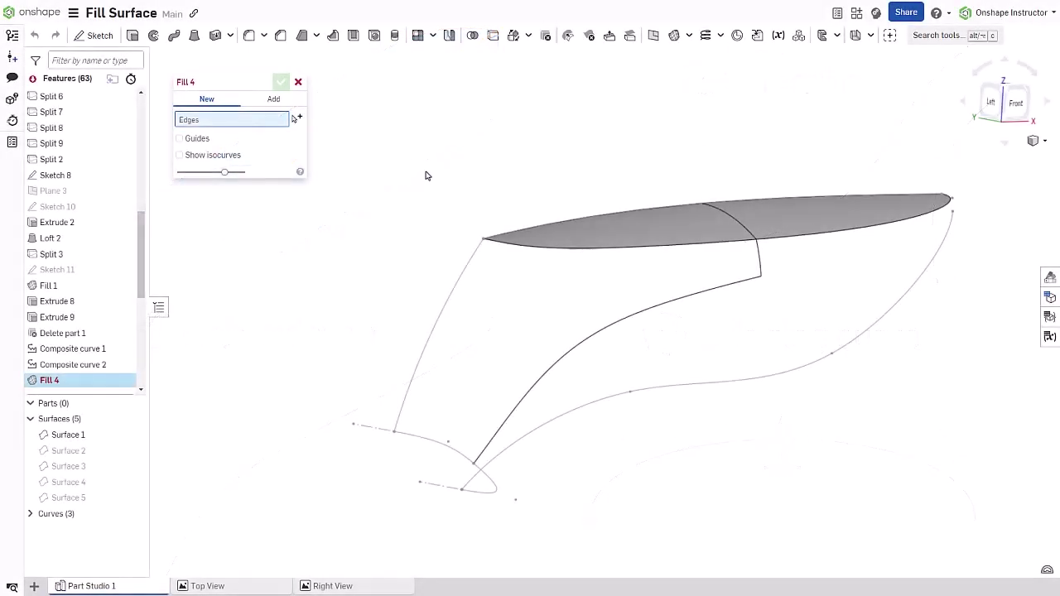
# Fill the opening bounded by five edges as a new surface, tangent along Curve 3
pyautogui.click(470, 262)
pyautogui.click(531, 248)
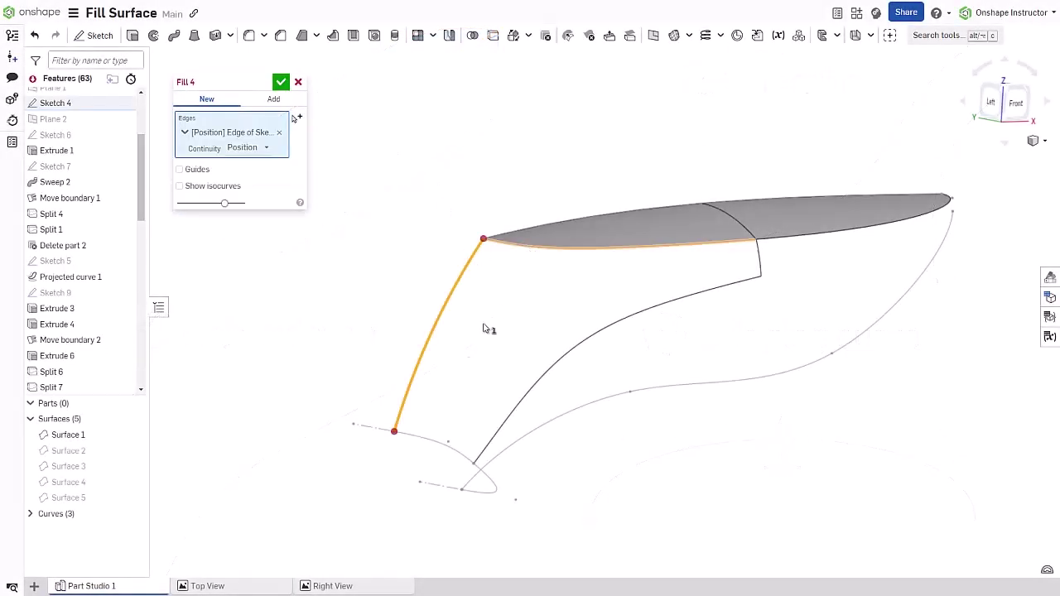
pyautogui.click(426, 445)
pyautogui.click(613, 323)
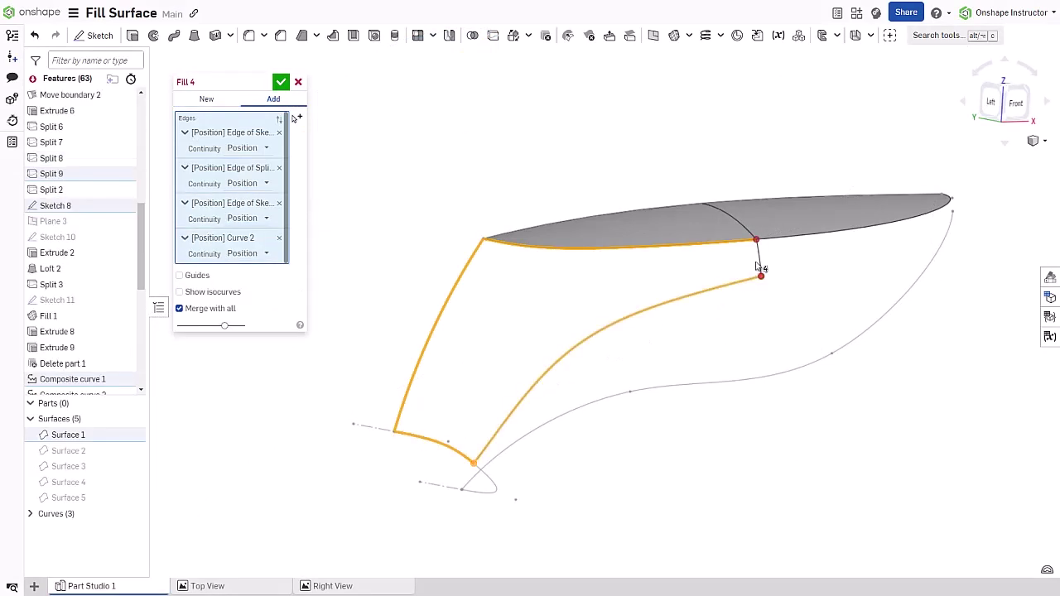
pyautogui.click(761, 260)
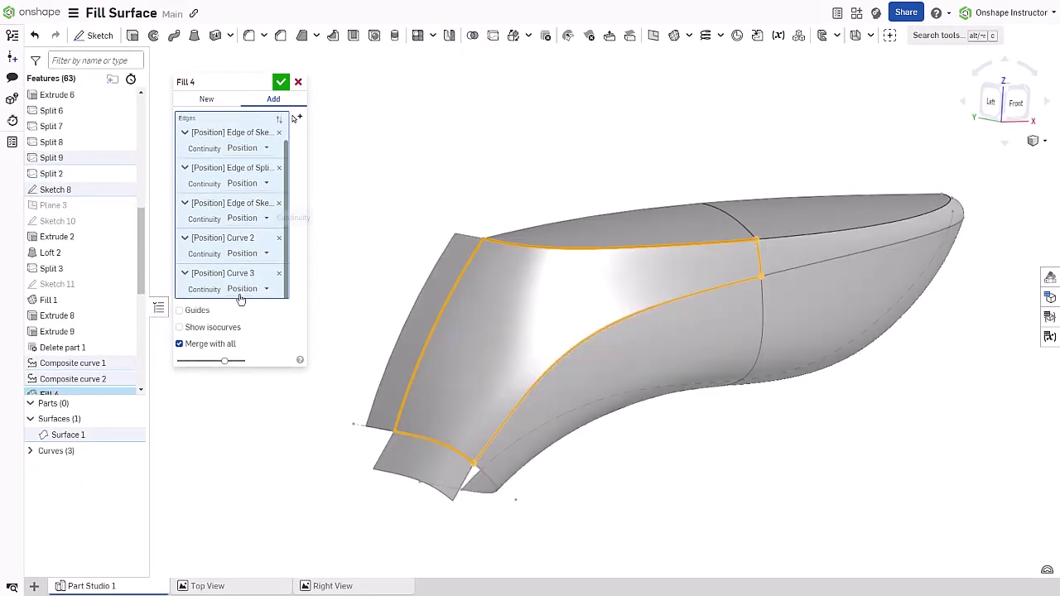
pyautogui.click(241, 289)
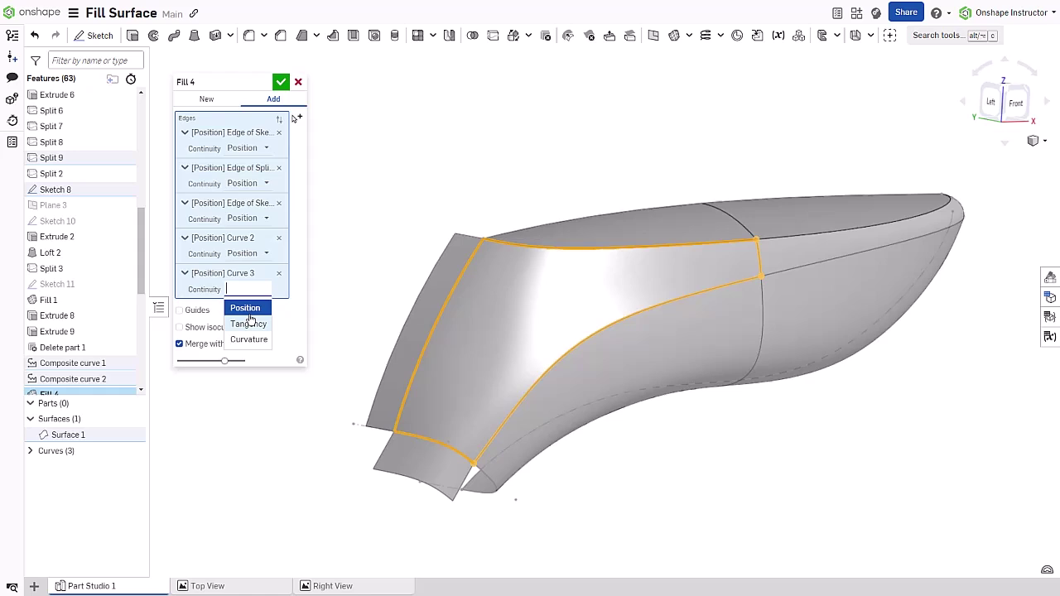
pyautogui.click(246, 323)
pyautogui.click(207, 99)
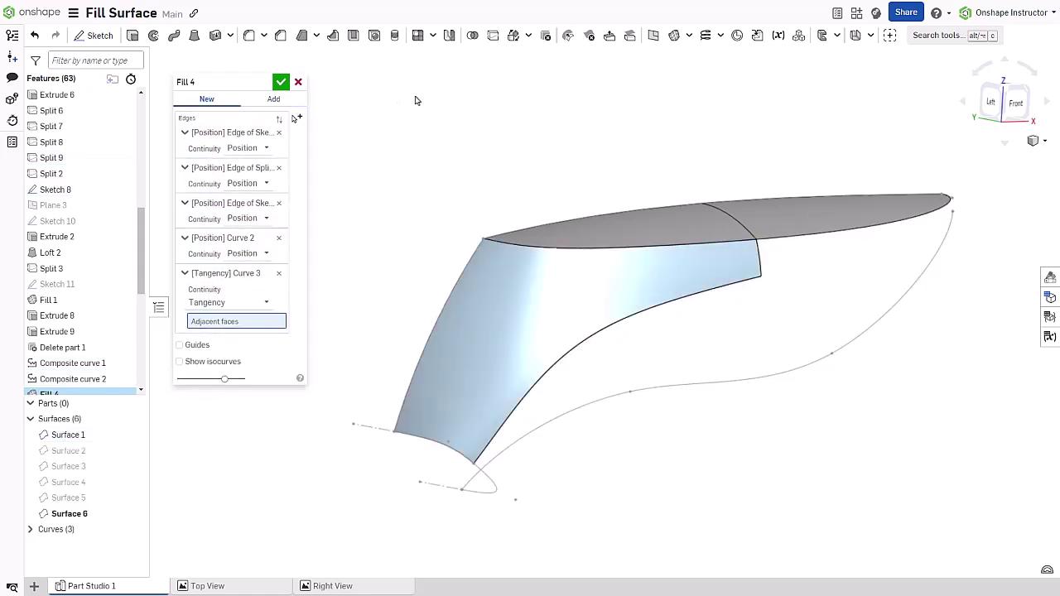
pyautogui.click(281, 82)
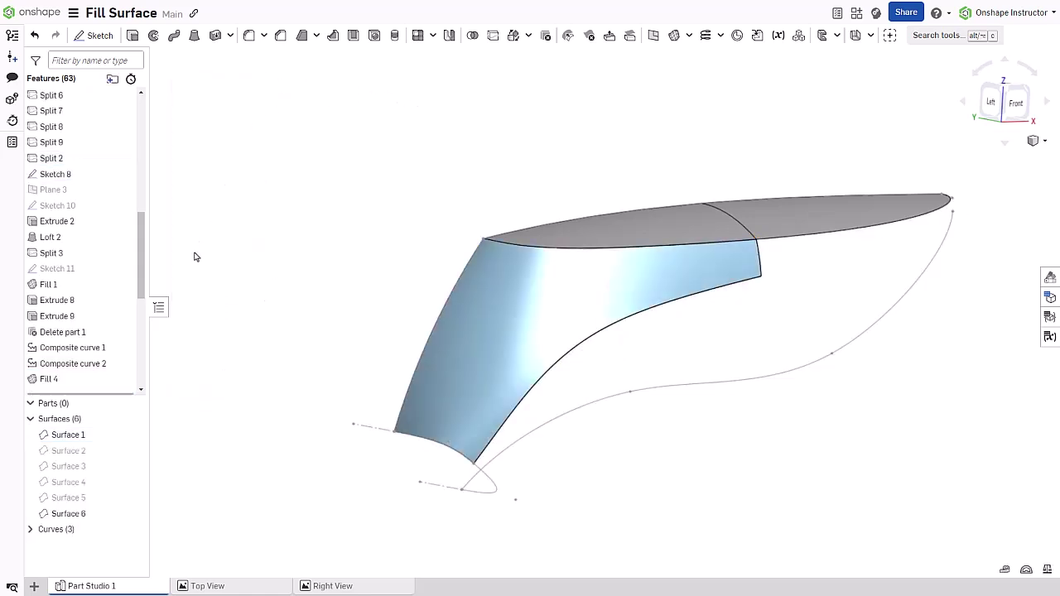
# Show Surface 3 and pick its top face as Curve 3's adjacent tangency face
pyautogui.click(134, 466)
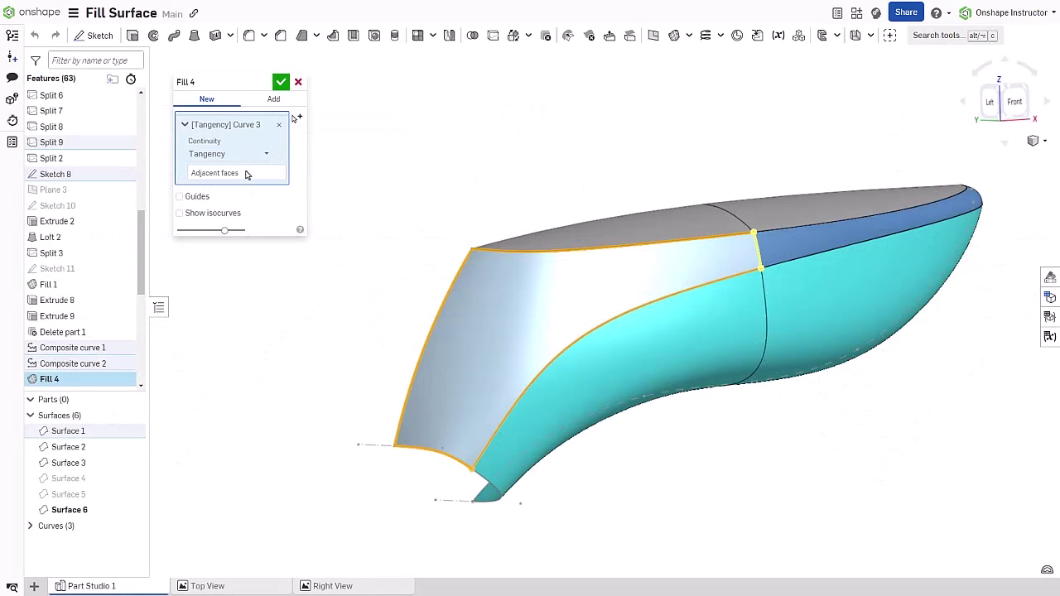
pyautogui.click(246, 175)
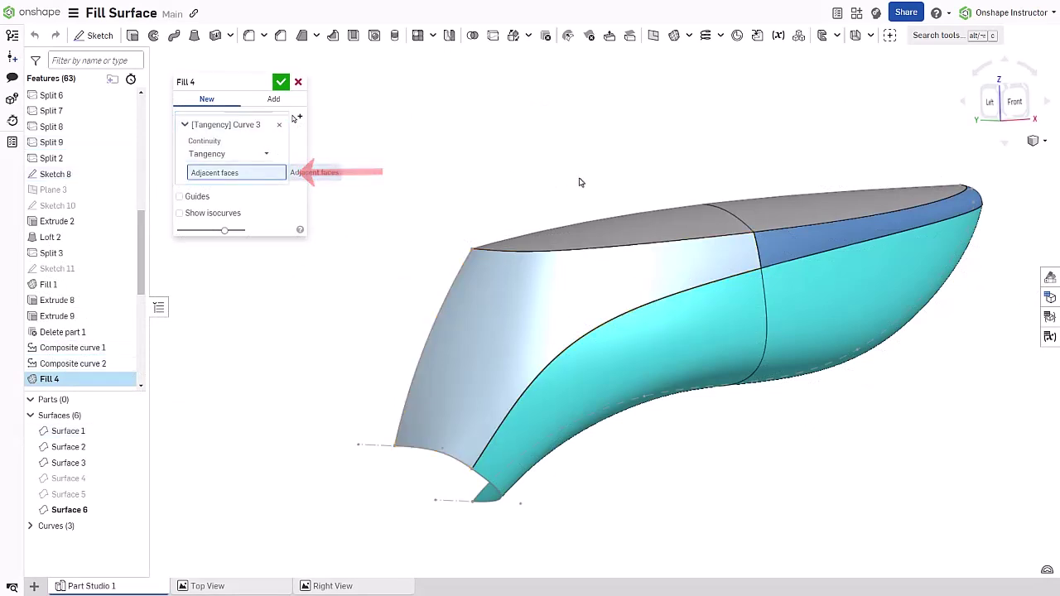
pyautogui.click(783, 243)
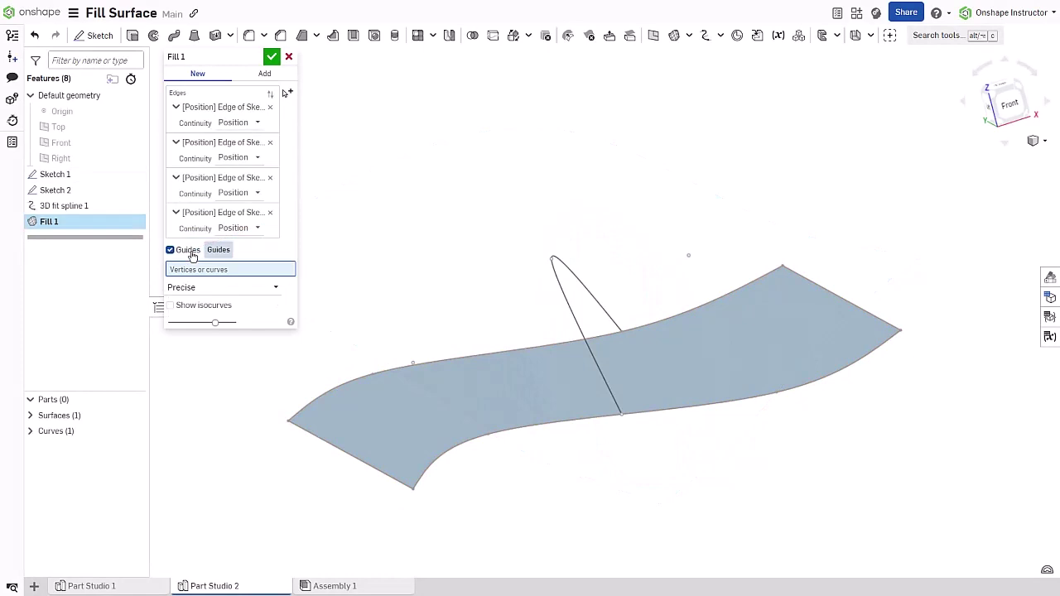
# Add three Sketch 2 vertices as fill guides, then remove them again
pyautogui.click(413, 364)
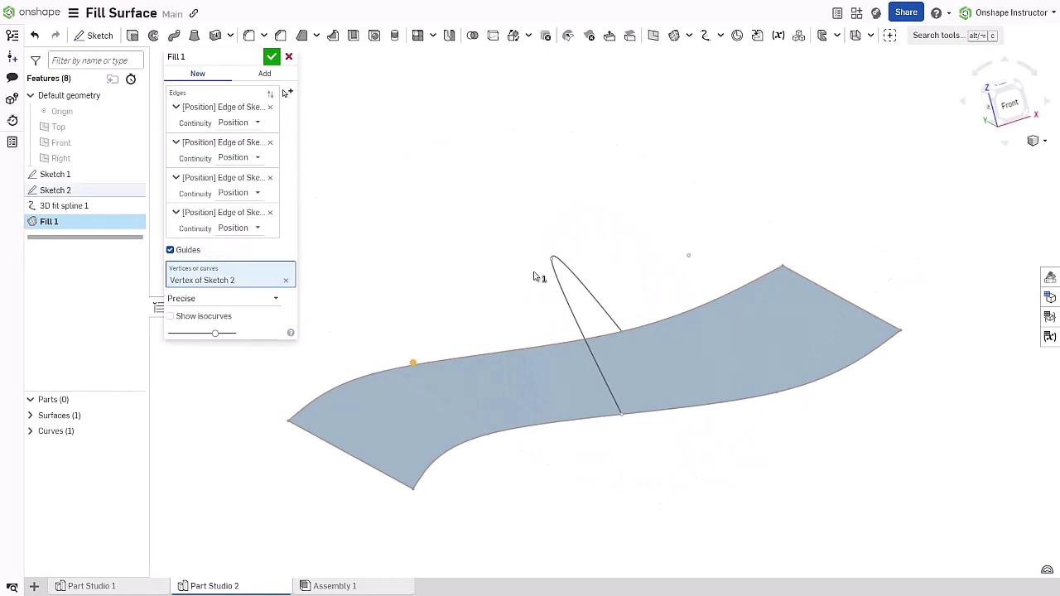
pyautogui.click(552, 259)
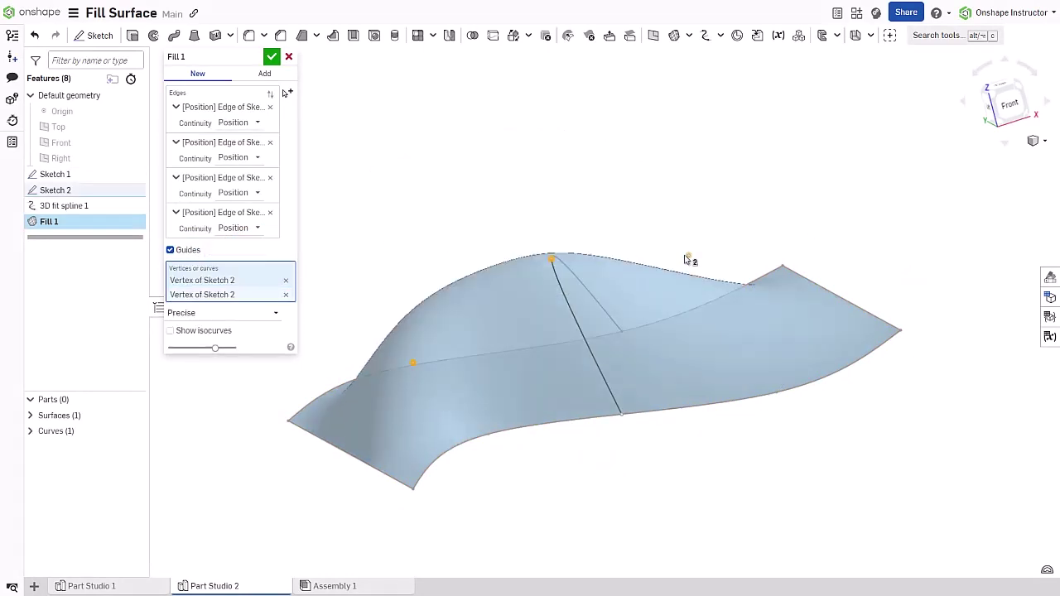
pyautogui.click(688, 256)
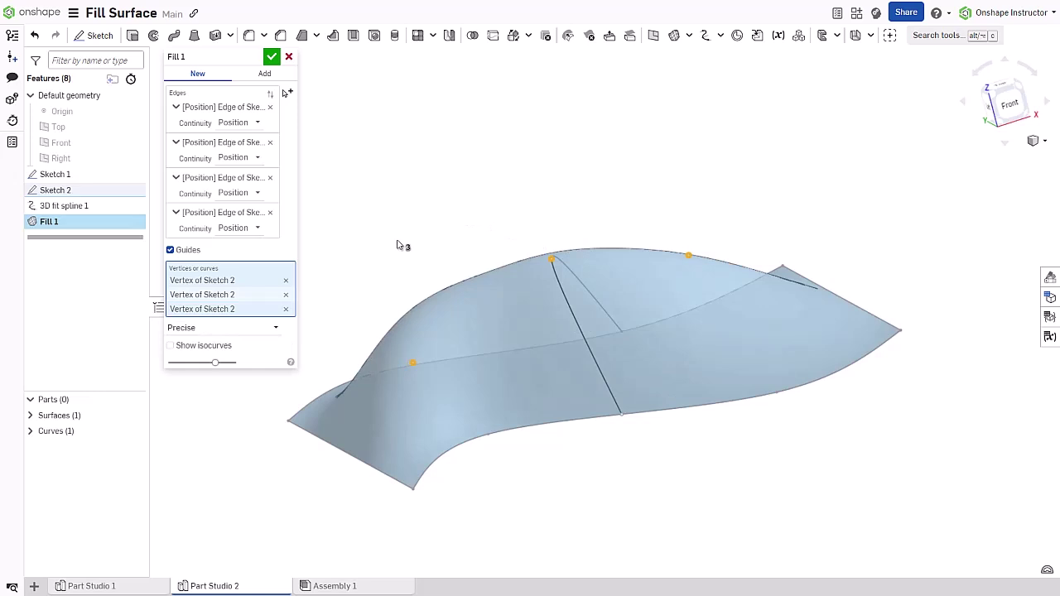
pyautogui.click(286, 281)
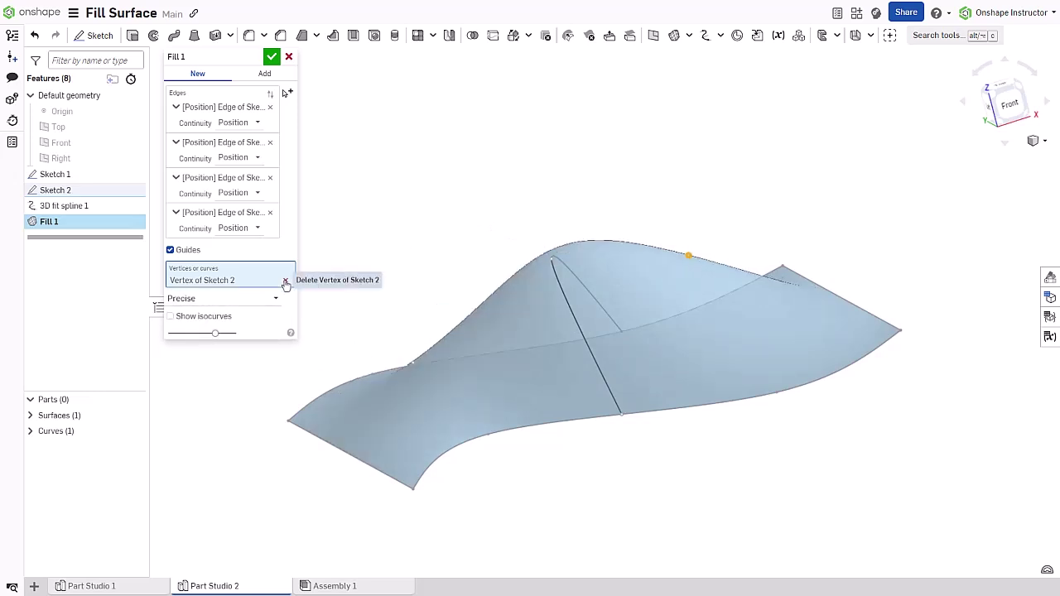
pyautogui.click(286, 282)
# Guide the fill with Curve 1 and switch it to Sampled mode, sample size 7 then 5
pyautogui.click(559, 284)
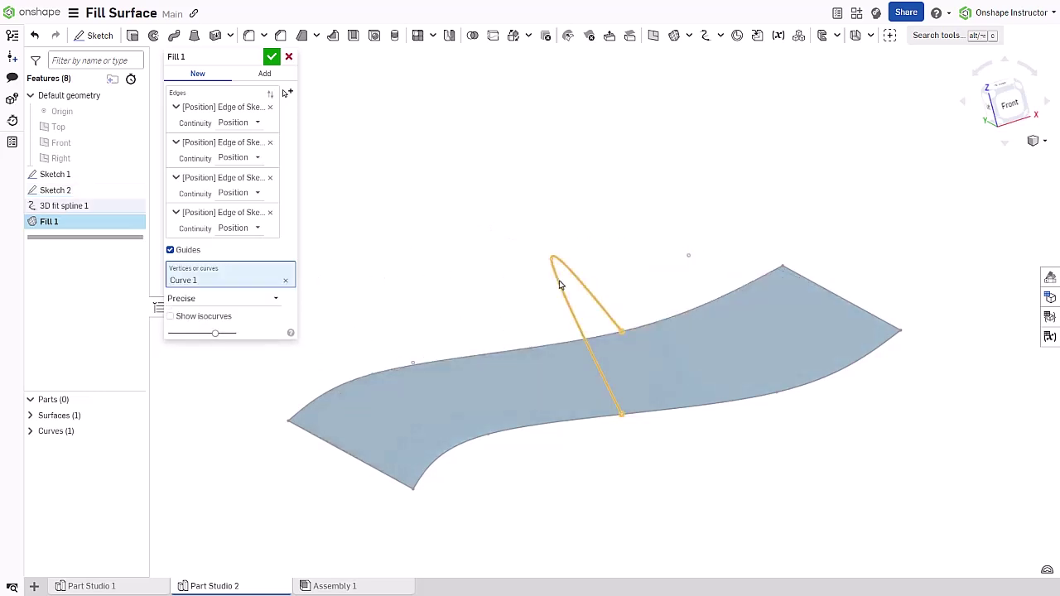
pyautogui.moveTo(409, 287); pyautogui.dragTo(440, 281, button='right')
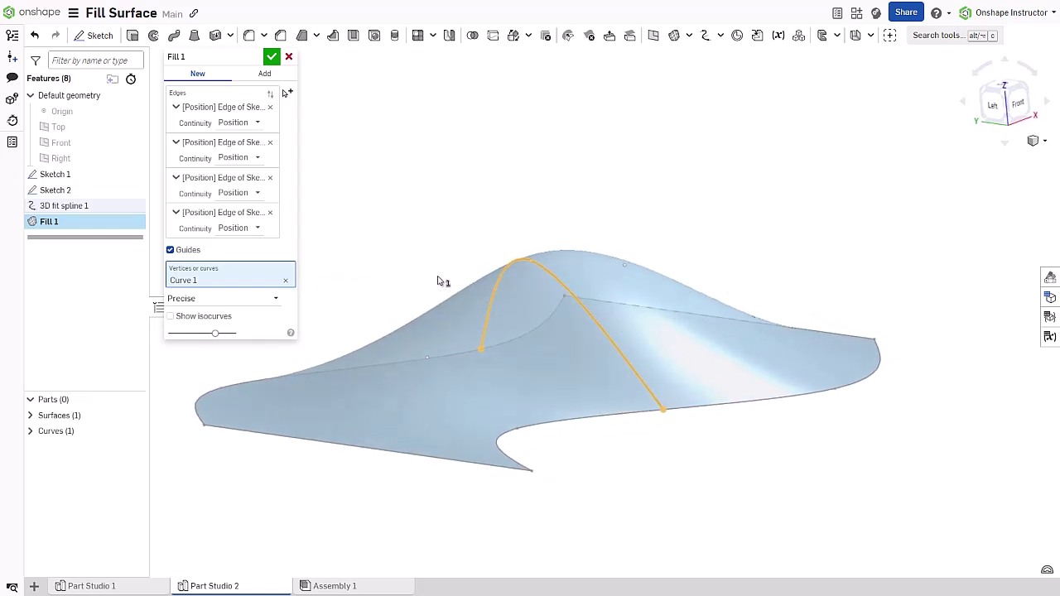
pyautogui.click(245, 303)
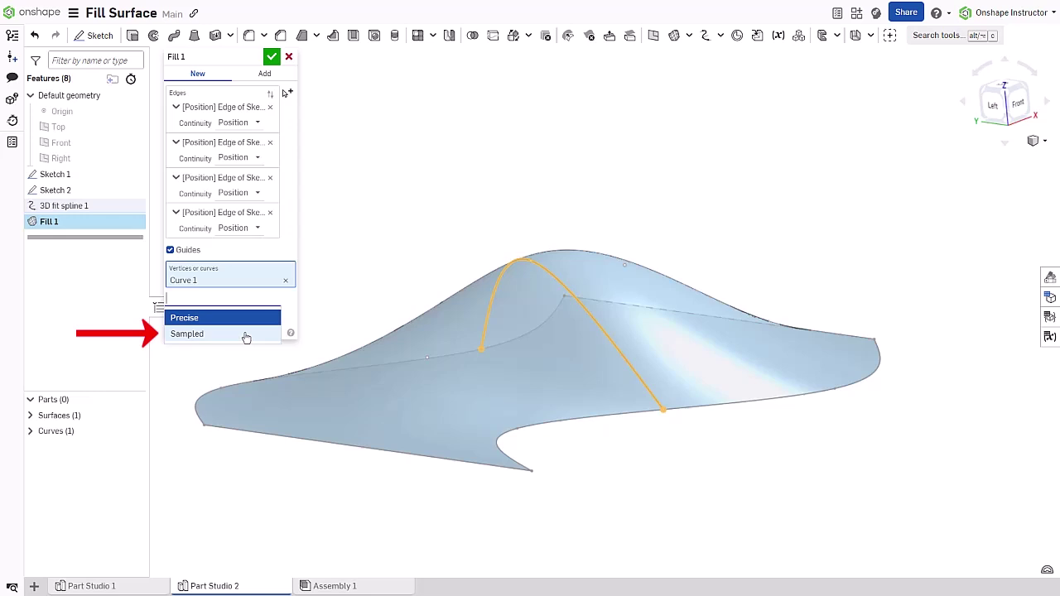
pyautogui.click(246, 335)
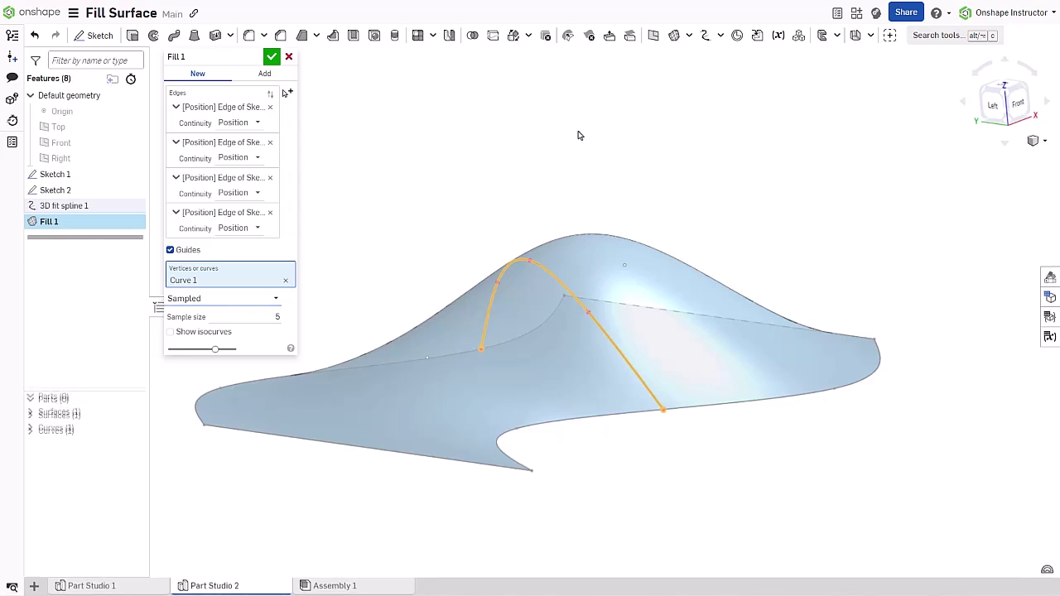
pyautogui.click(269, 317)
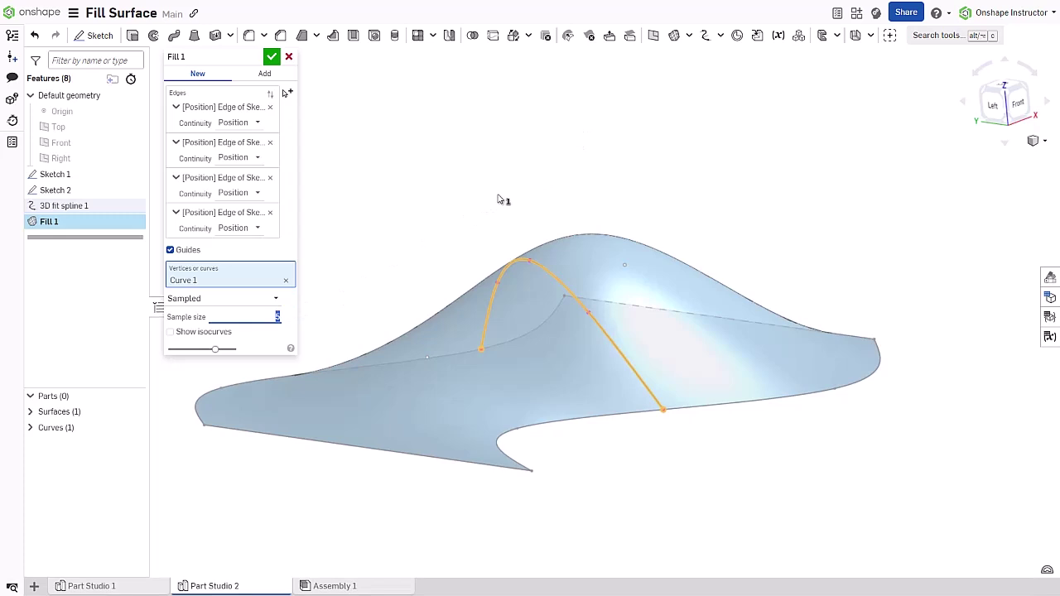
pyautogui.write('7')
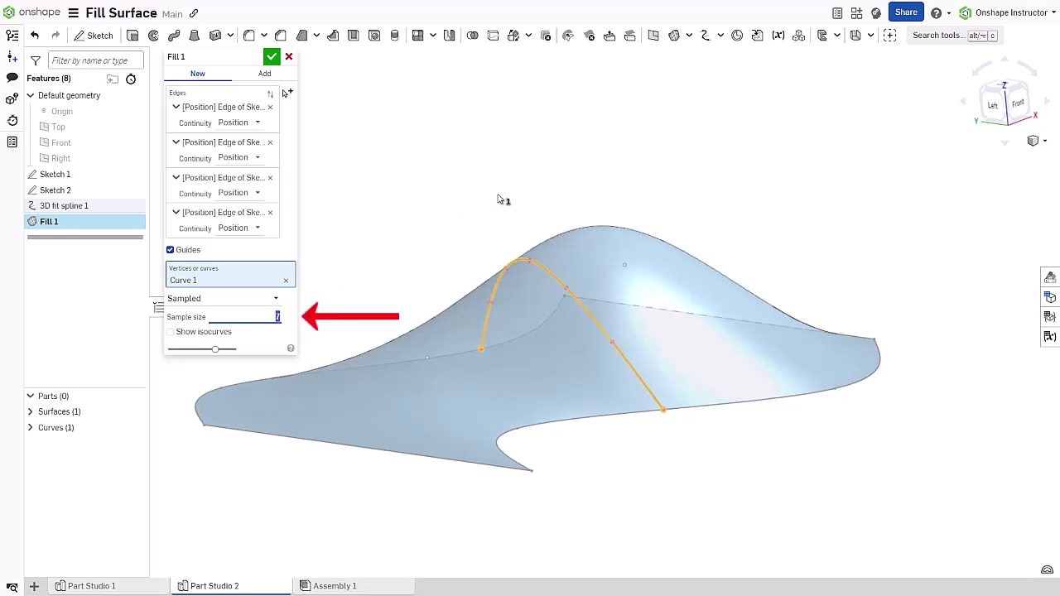
pyautogui.press('Up')
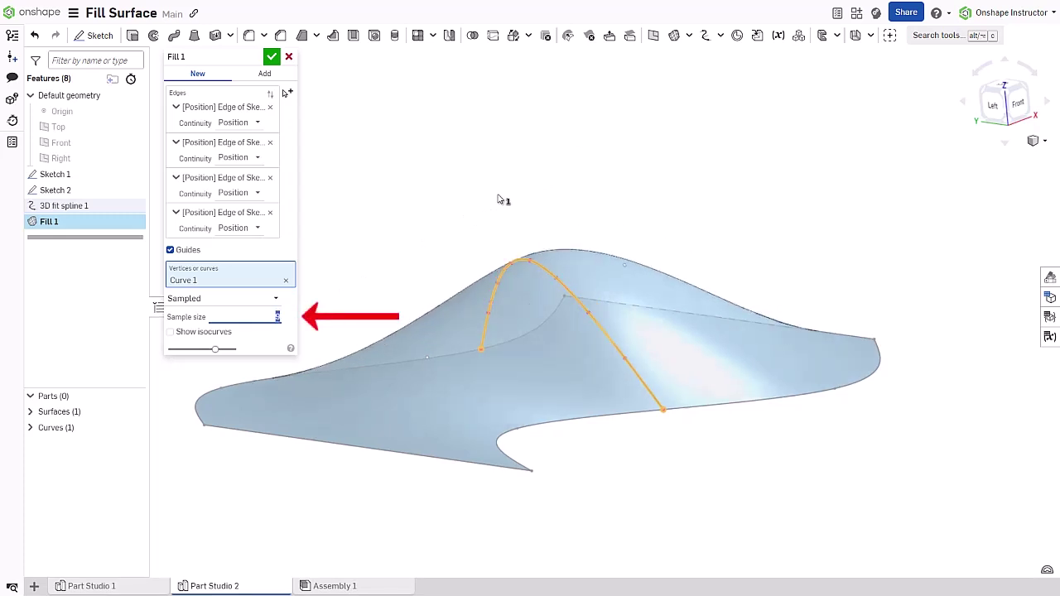
pyautogui.write('5')
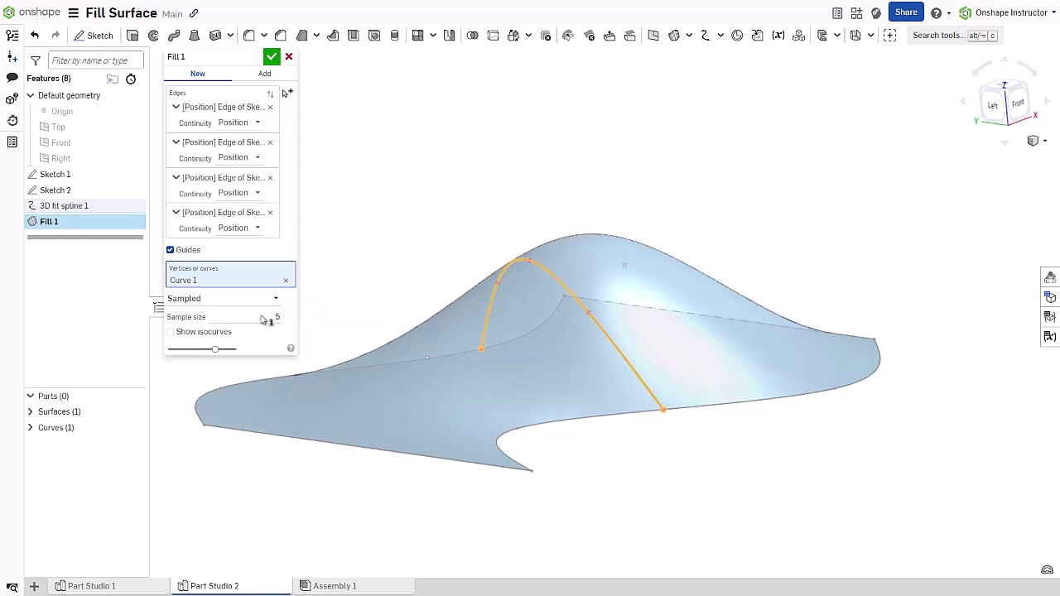
# Show isocurves on the fill surface with the count set to 13
pyautogui.click(203, 333)
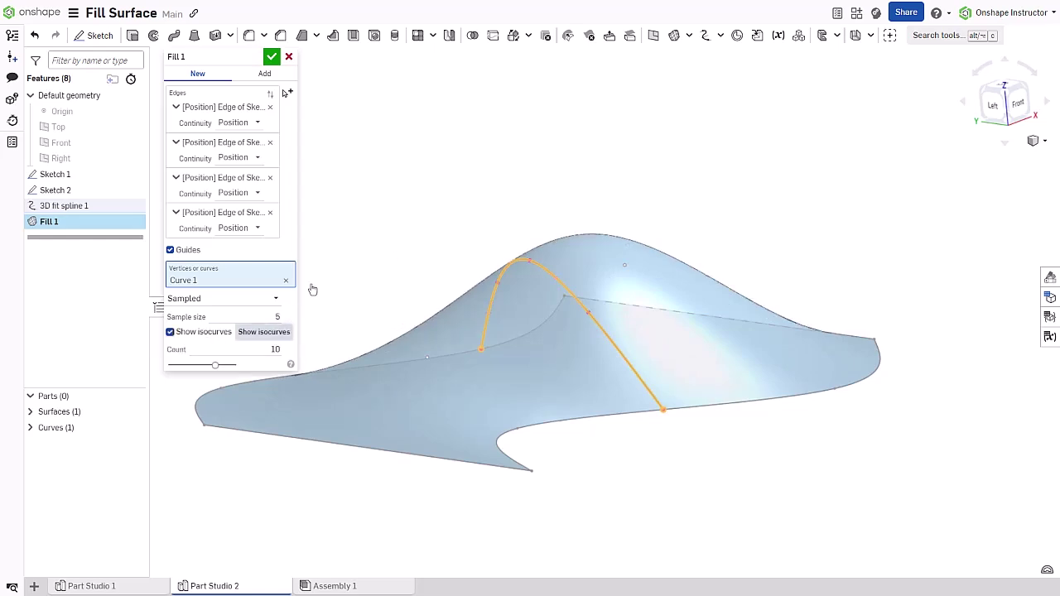
pyautogui.moveTo(414, 225); pyautogui.dragTo(356, 314, button='right')
pyautogui.click(265, 349)
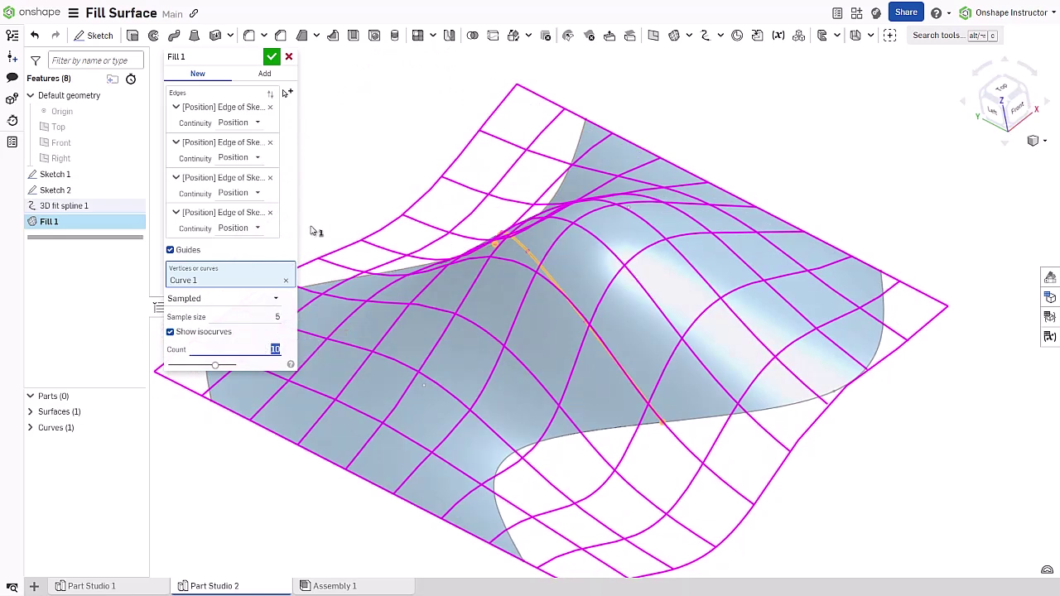
pyautogui.press('Up')
pyautogui.press('Up')
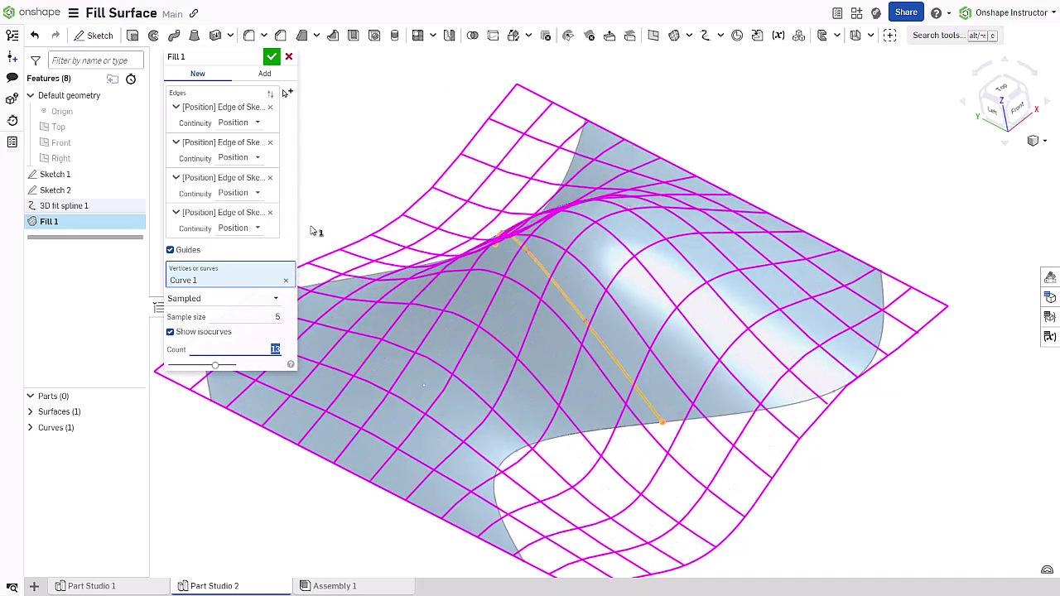
pyautogui.press('Down')
pyautogui.press('Down')
pyautogui.press('Down')
pyautogui.press('Down')
pyautogui.press('Down')
pyautogui.press('Down')
pyautogui.press('Down')
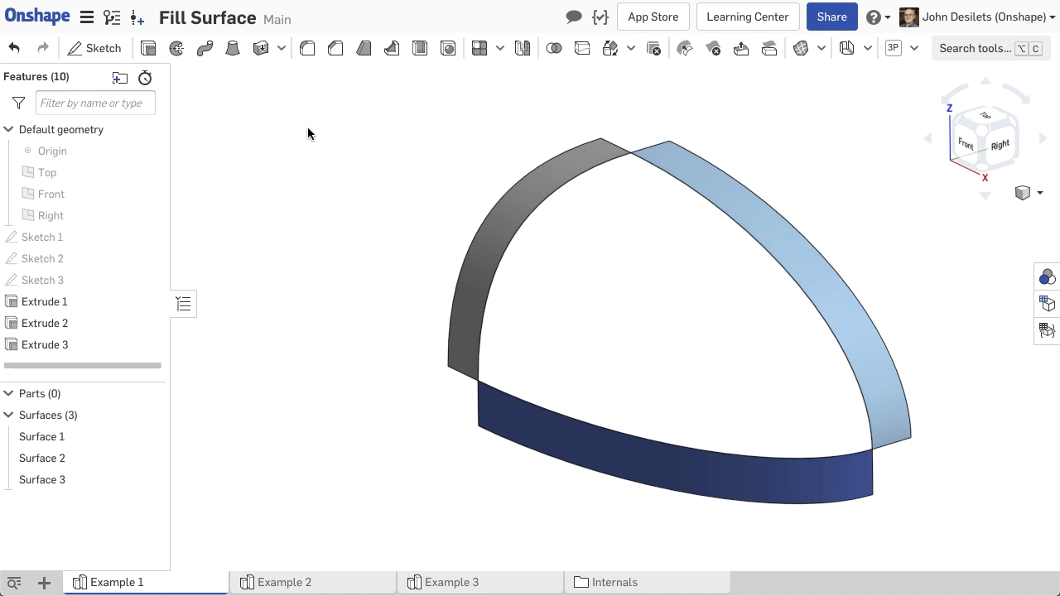
# Fill the corner between the three strips' inner edges with Tangency continuity
pyautogui.click(556, 436)
pyautogui.click(729, 207)
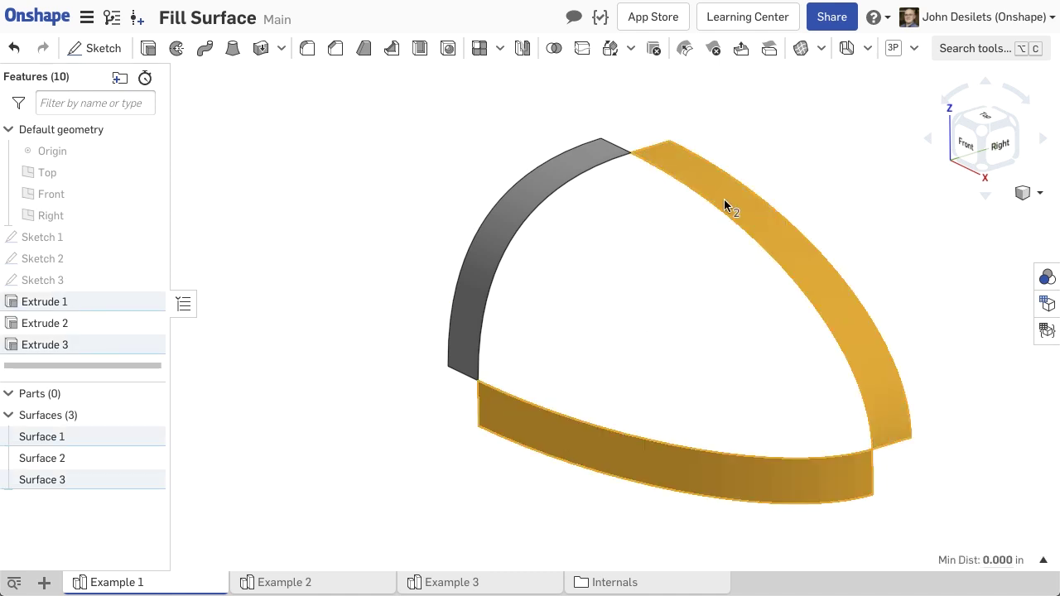
pyautogui.click(562, 165)
pyautogui.click(334, 139)
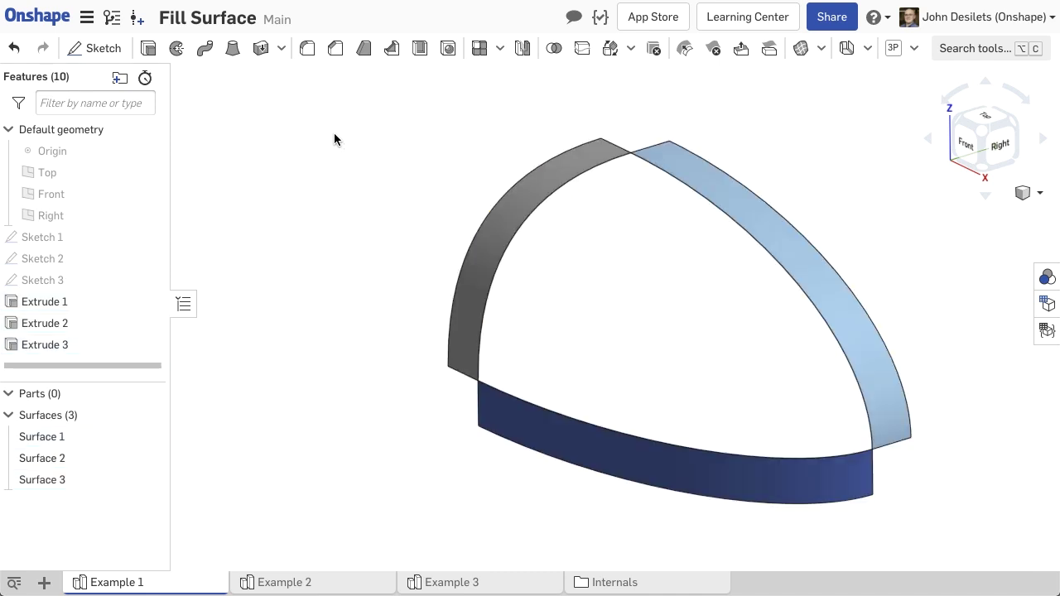
pyautogui.click(801, 48)
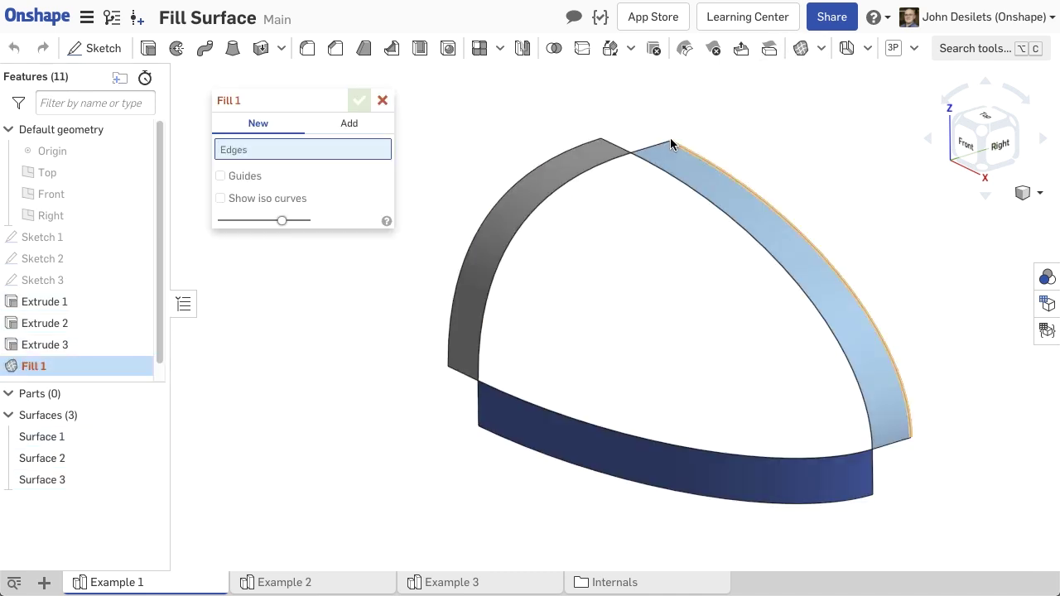
pyautogui.click(602, 169)
pyautogui.click(360, 188)
pyautogui.click(315, 234)
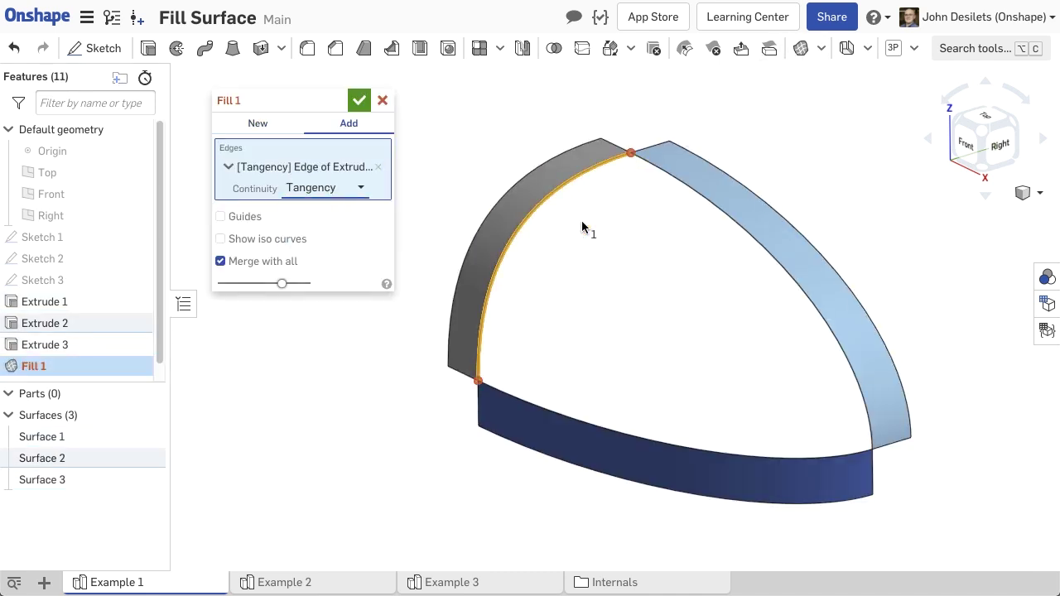
pyautogui.click(740, 227)
pyautogui.click(662, 446)
pyautogui.click(358, 100)
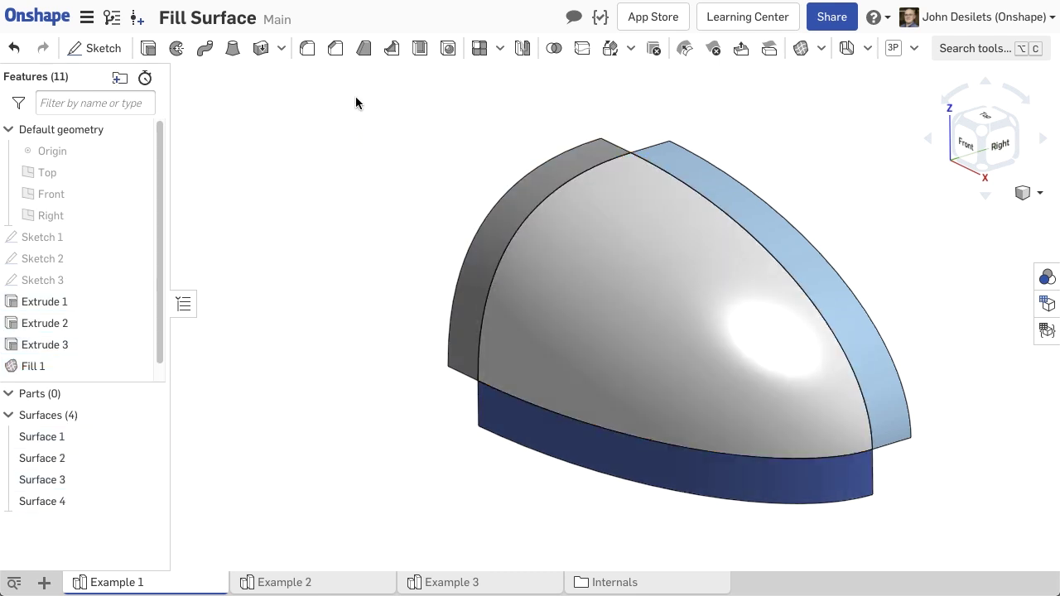
# Hide the three strips and mirror the fill across Front, then across Top with Add
pyautogui.click(603, 298)
pyautogui.hotkey('shift', 'h')
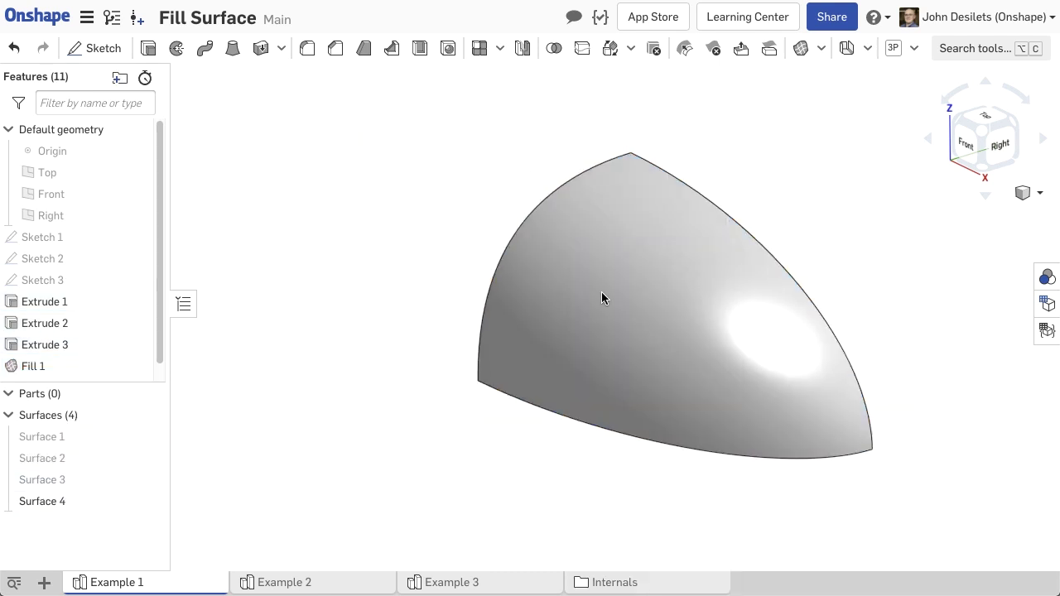
pyautogui.click(522, 48)
pyautogui.click(51, 166)
pyautogui.click(358, 100)
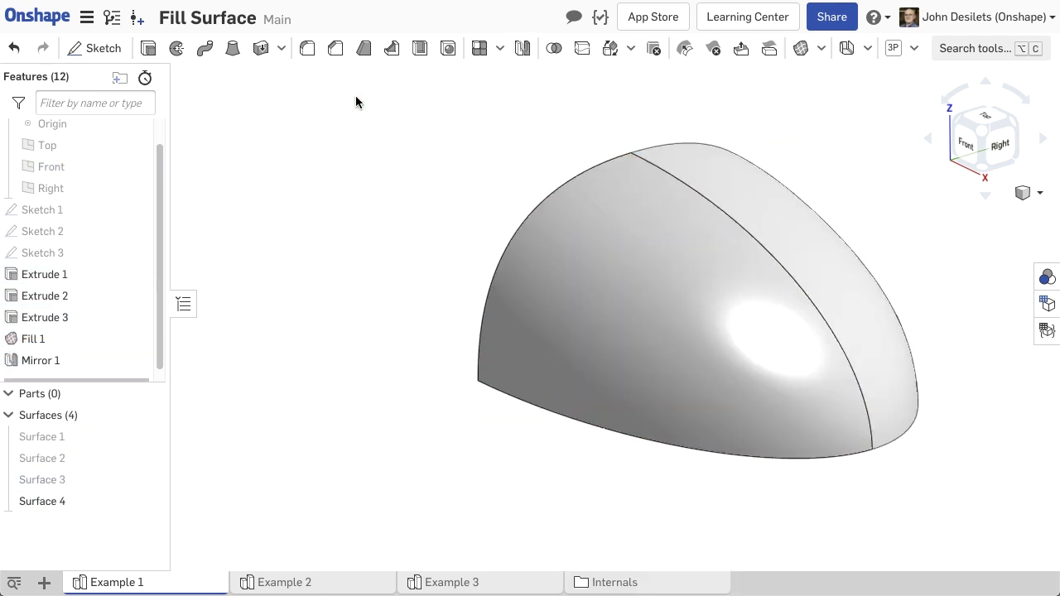
pyautogui.click(523, 48)
pyautogui.click(591, 234)
pyautogui.click(47, 145)
pyautogui.click(267, 144)
pyautogui.click(358, 100)
# Inspect the dome from the Right in zebra stripes, then switch to Example 2
pyautogui.click(1000, 145)
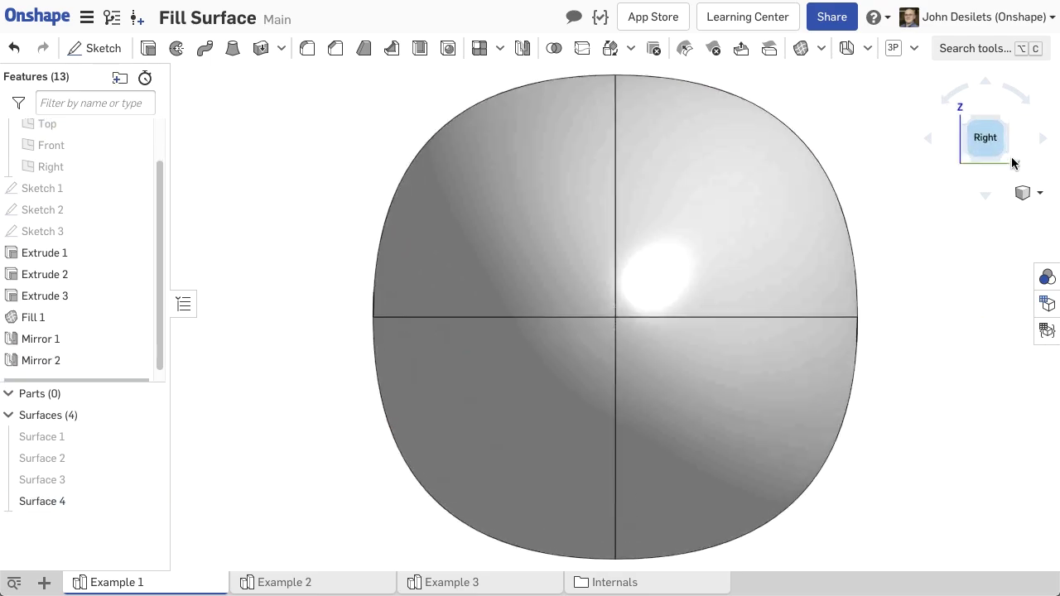
pyautogui.click(1031, 192)
pyautogui.click(1013, 451)
pyautogui.press('Left')
pyautogui.press('Left')
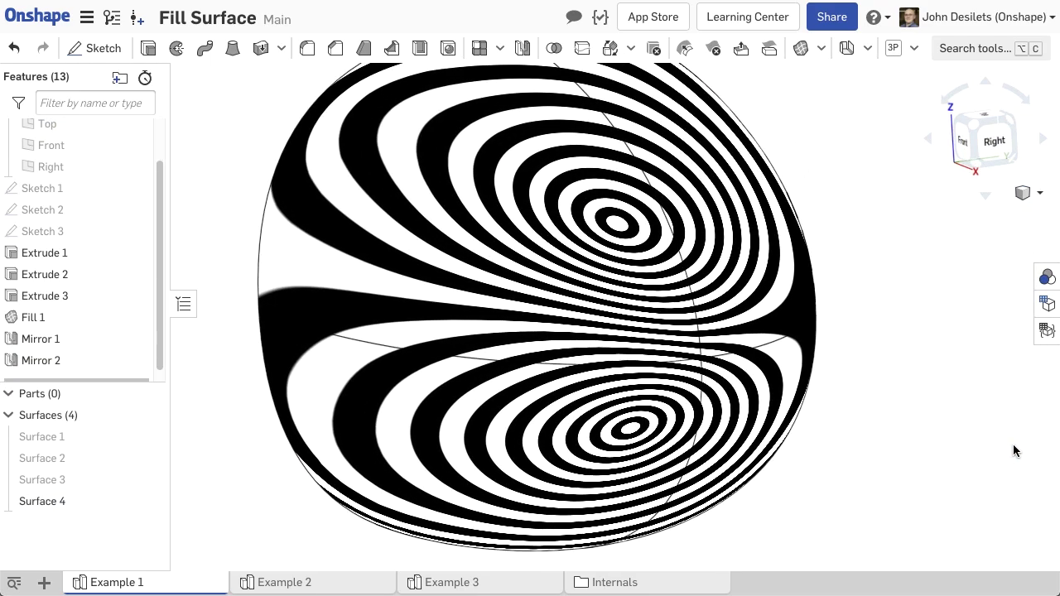
pyautogui.click(284, 583)
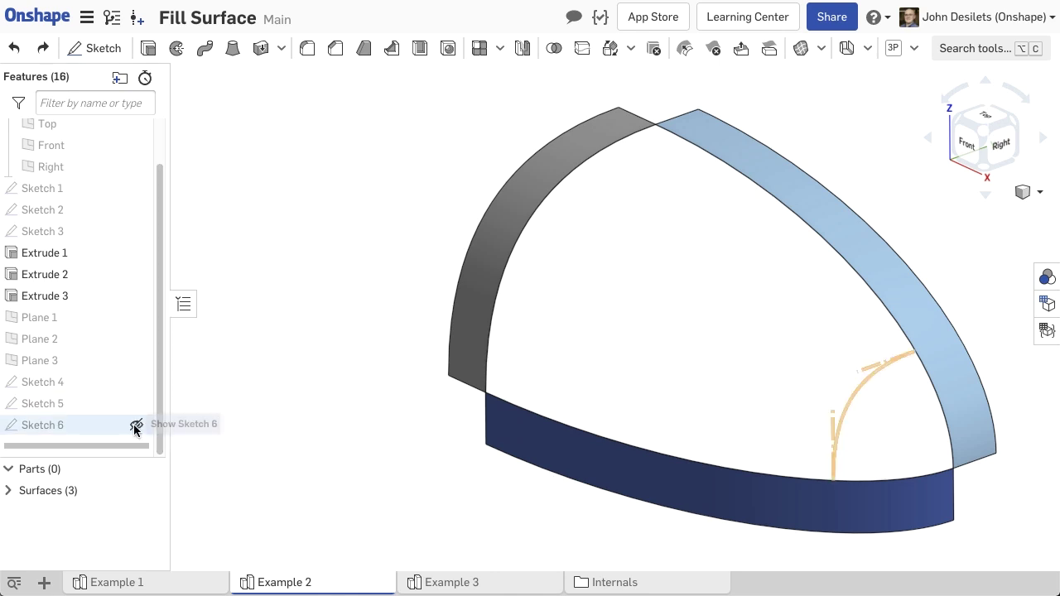
# Show Sketches 4–6 and start a fill on the patch's edges with Tangency continuity
pyautogui.click(135, 425)
pyautogui.click(136, 402)
pyautogui.click(136, 381)
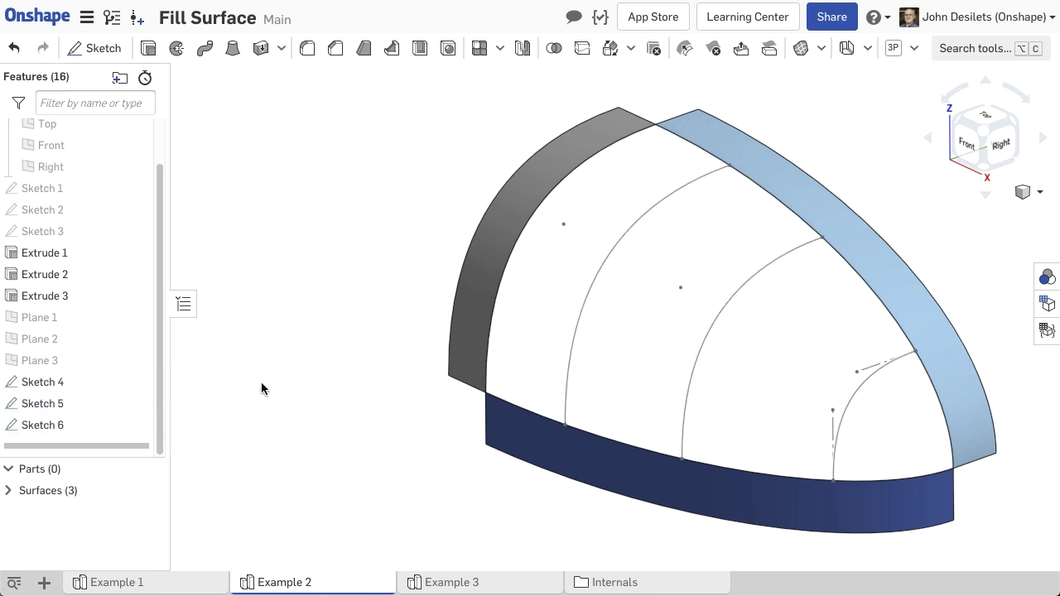
pyautogui.click(800, 48)
pyautogui.click(737, 178)
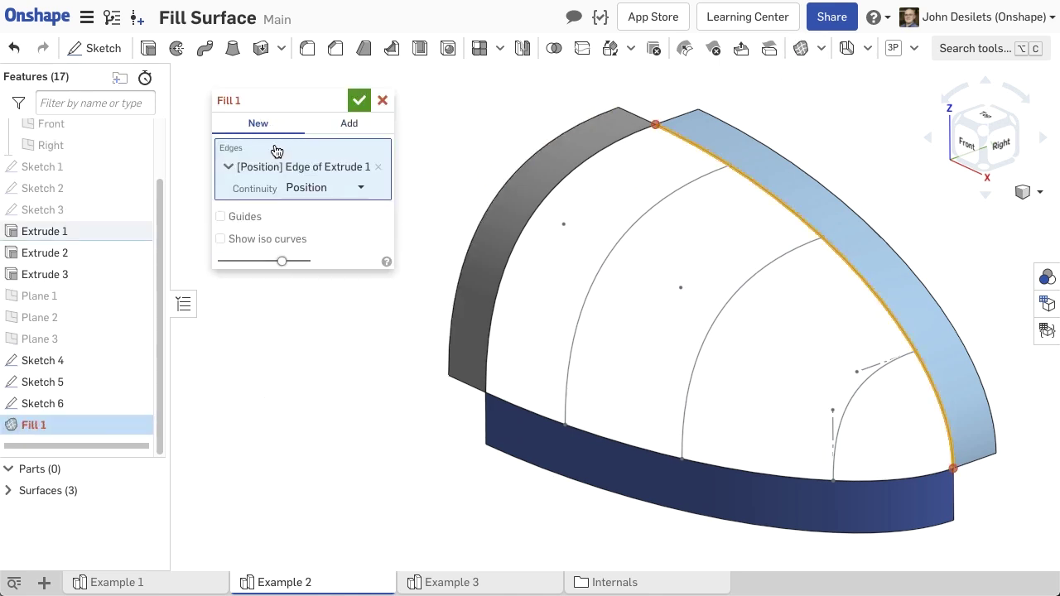
pyautogui.click(315, 185)
pyautogui.click(317, 235)
pyautogui.click(470, 237)
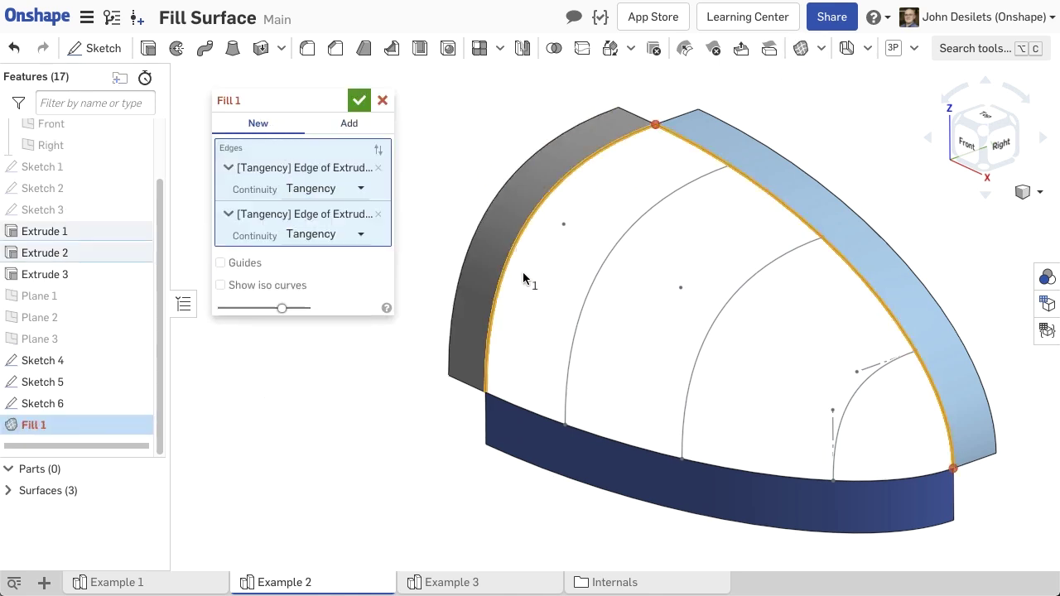
pyautogui.click(539, 419)
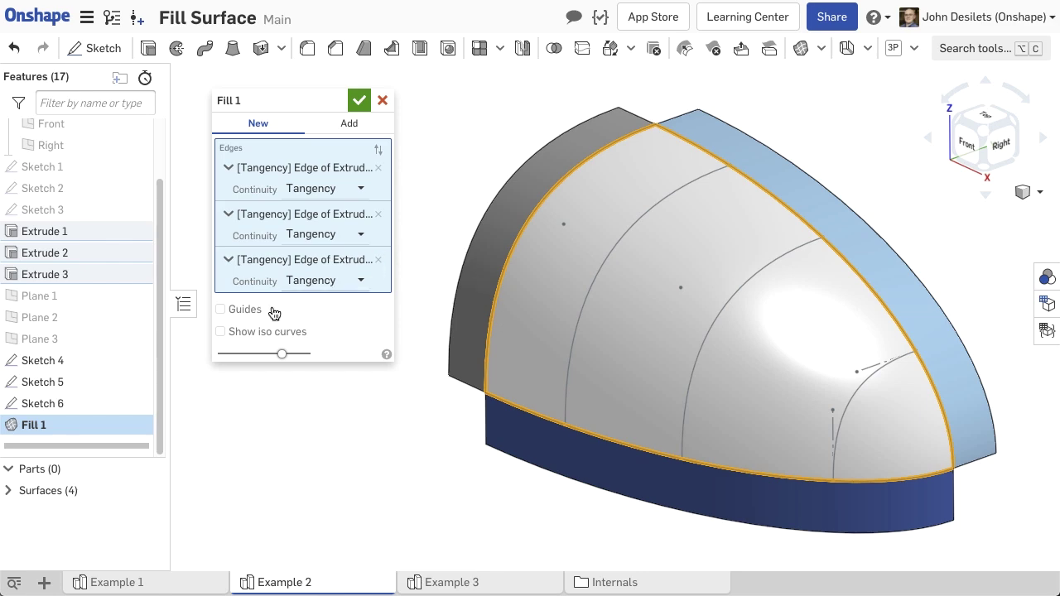
# Show iso curves in zebra stripes, guide the fill by Sketches 4, 5 and 6, and accept
pyautogui.click(222, 331)
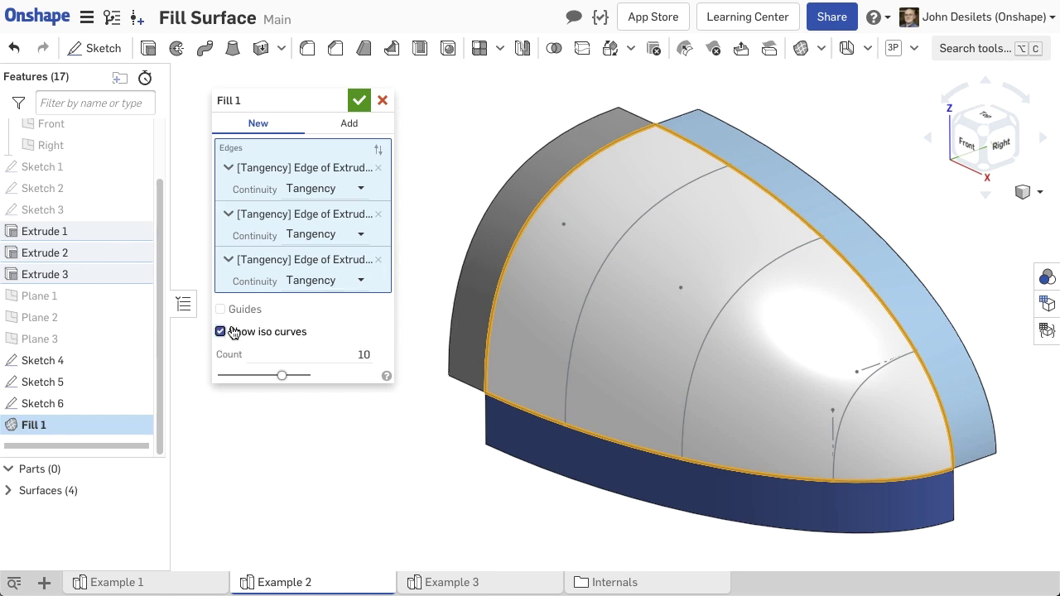
pyautogui.click(1031, 193)
pyautogui.click(976, 471)
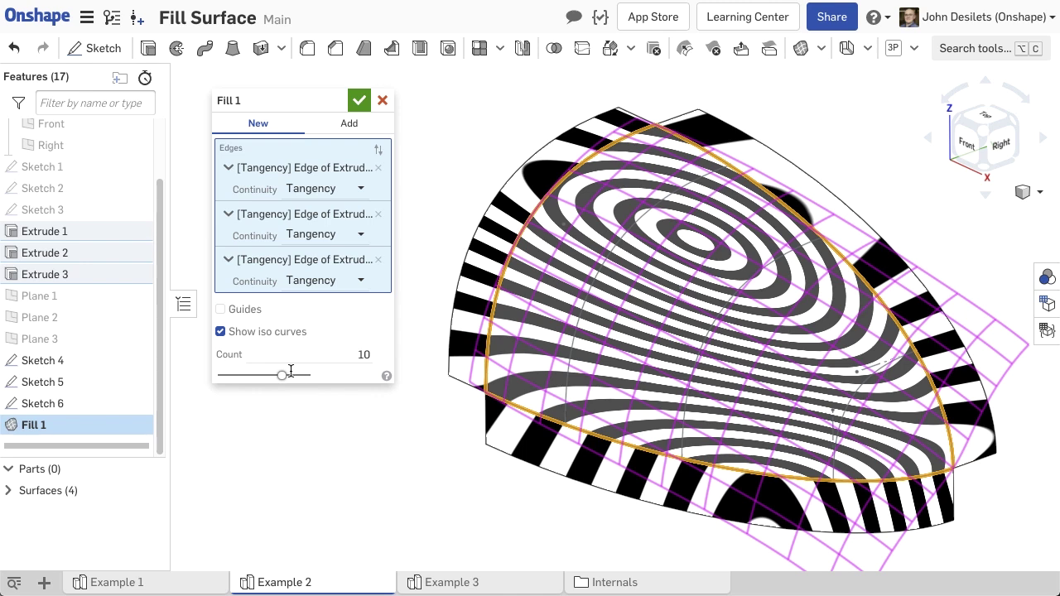
pyautogui.click(221, 310)
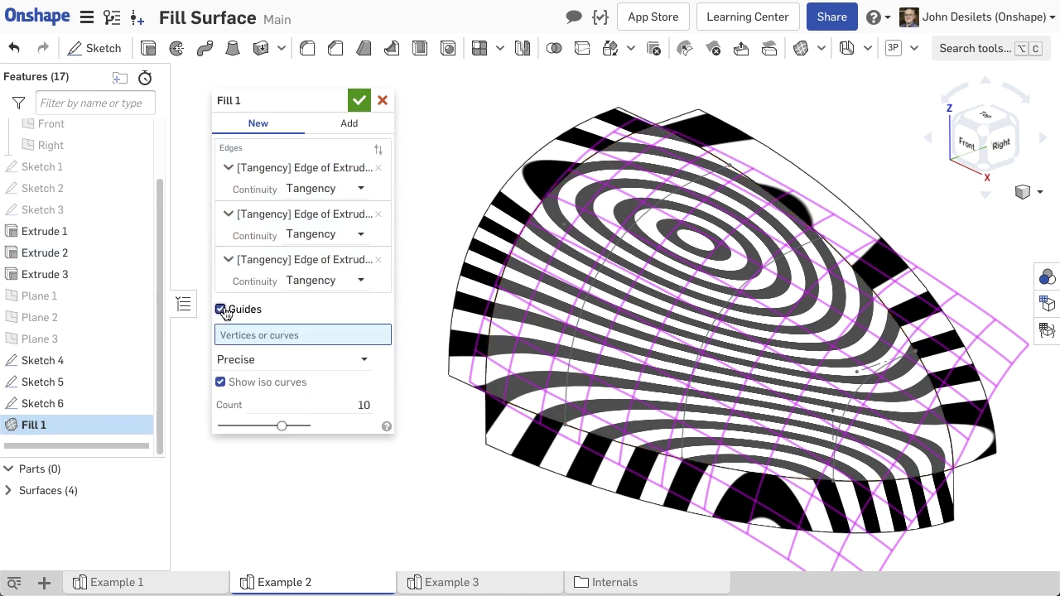
pyautogui.click(83, 360)
pyautogui.click(82, 382)
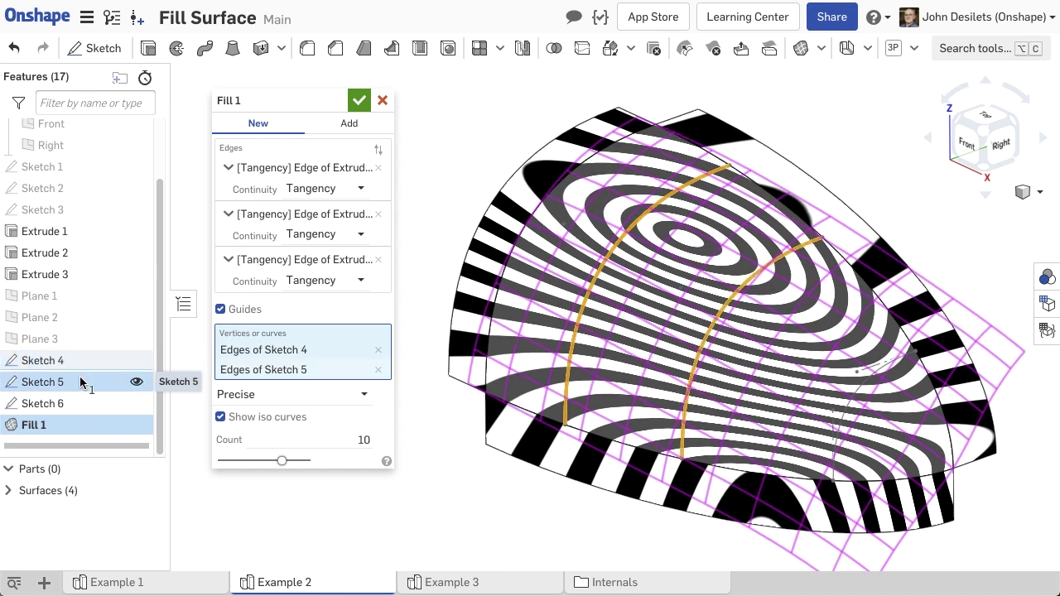
pyautogui.click(83, 404)
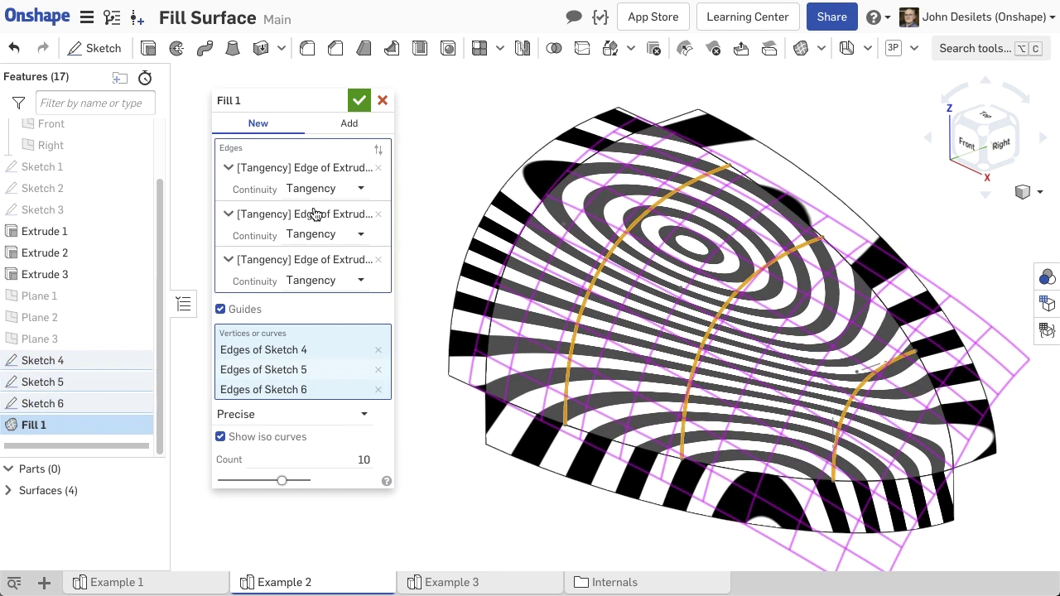
pyautogui.click(359, 100)
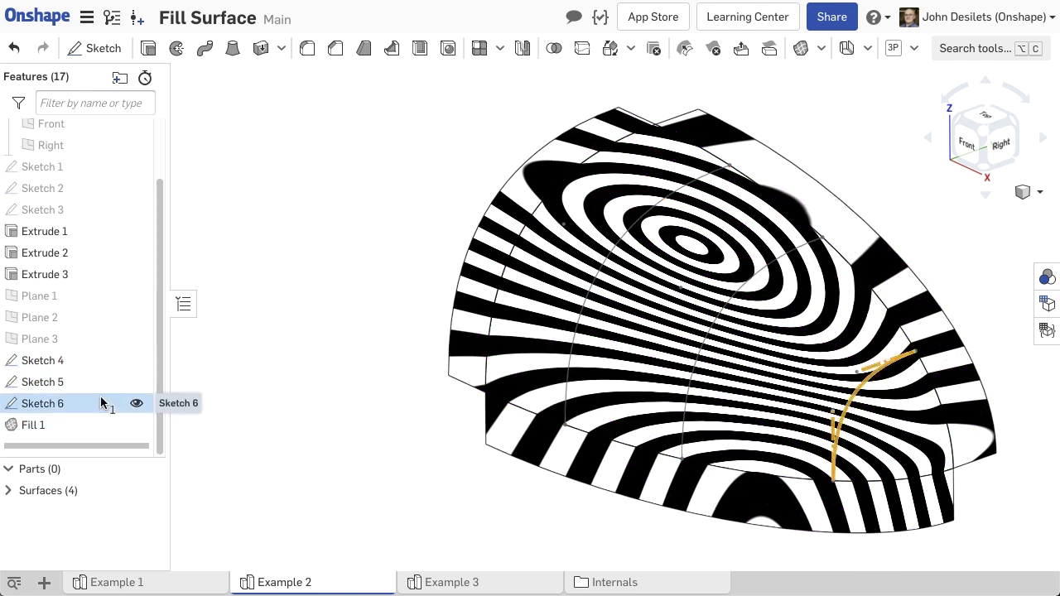
# Edit Sketch 6 with Final shown and drag its spline to reshape the fill
pyautogui.doubleClick(101, 402)
pyautogui.click(229, 212)
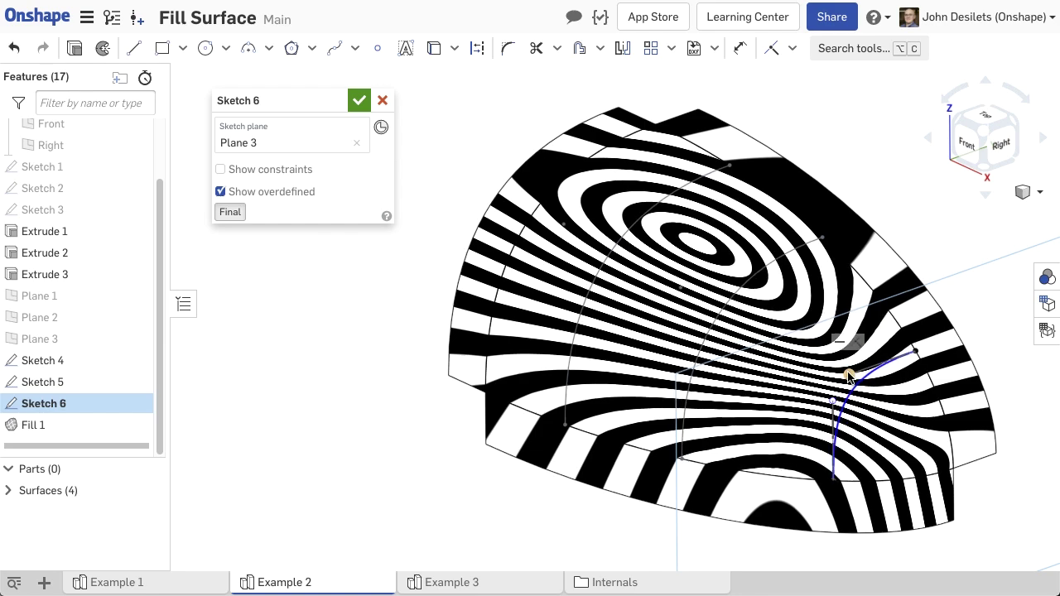
pyautogui.moveTo(849, 377); pyautogui.dragTo(856, 373)
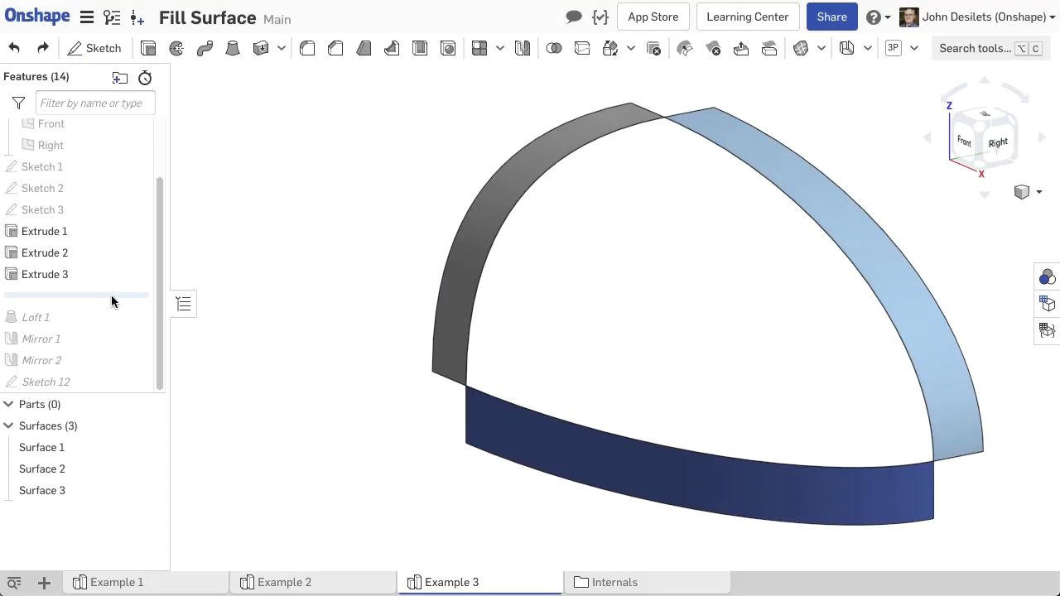
# Roll forward past Mirror 2, then show only the lofted surface from Right in zebra stripes
pyautogui.moveTo(111, 295); pyautogui.dragTo(105, 322)
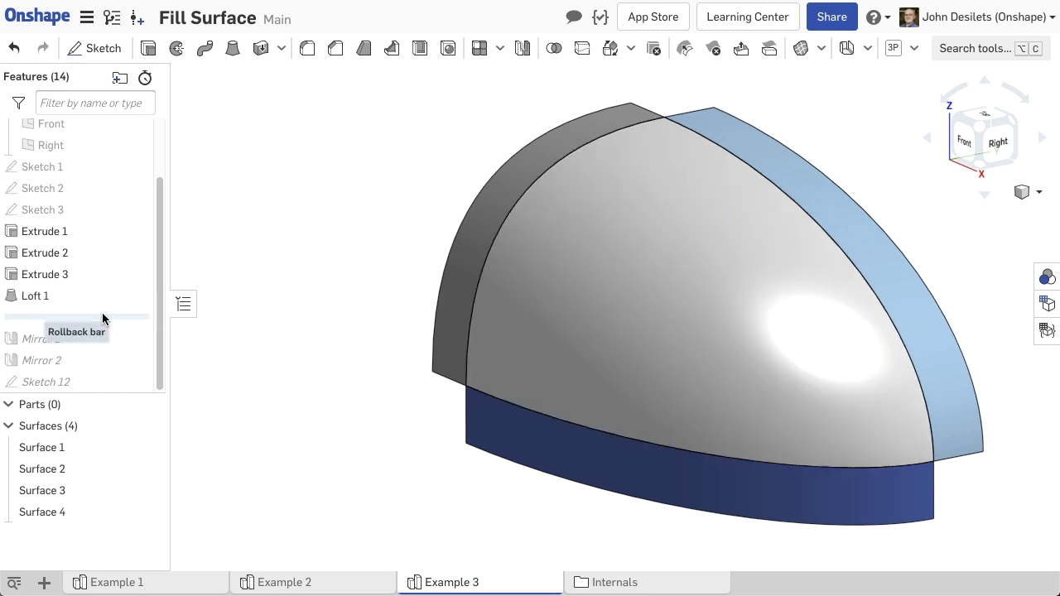
pyautogui.moveTo(102, 313); pyautogui.dragTo(101, 360)
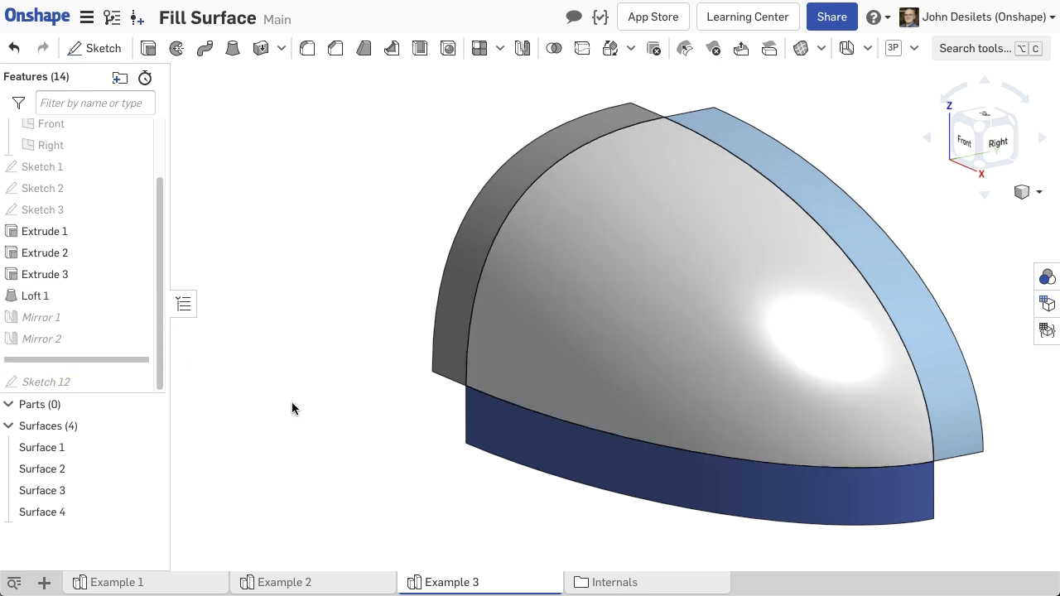
pyautogui.rightClick(630, 308)
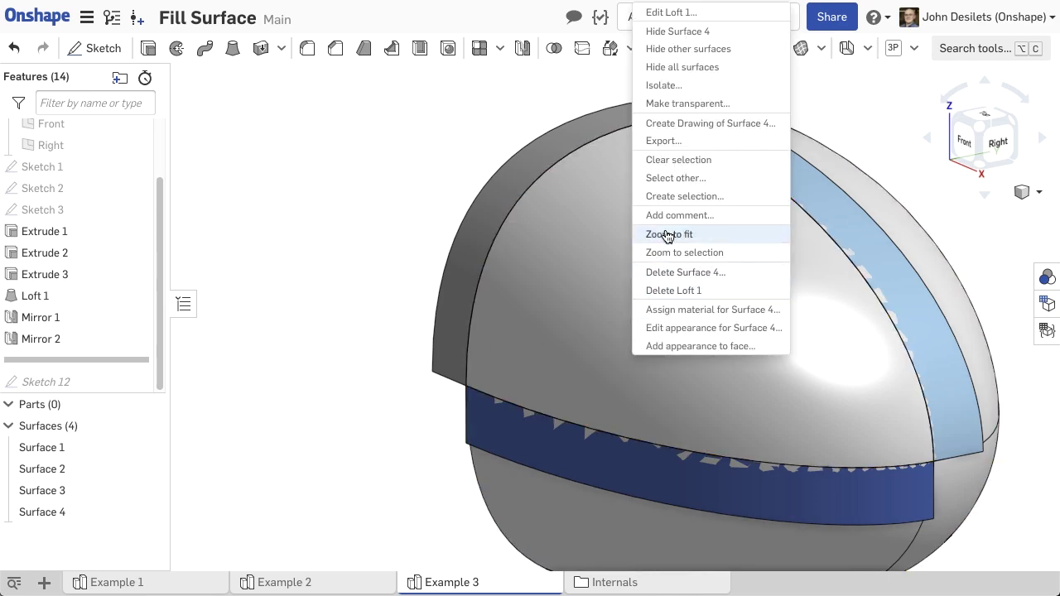
pyautogui.click(688, 49)
pyautogui.click(997, 142)
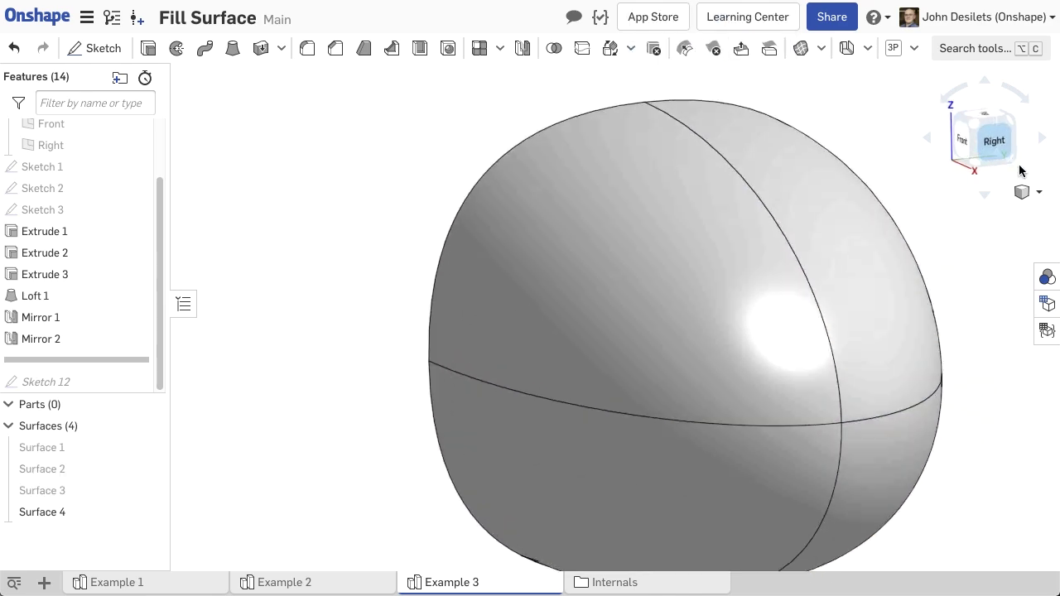
pyautogui.click(1038, 192)
pyautogui.click(1028, 455)
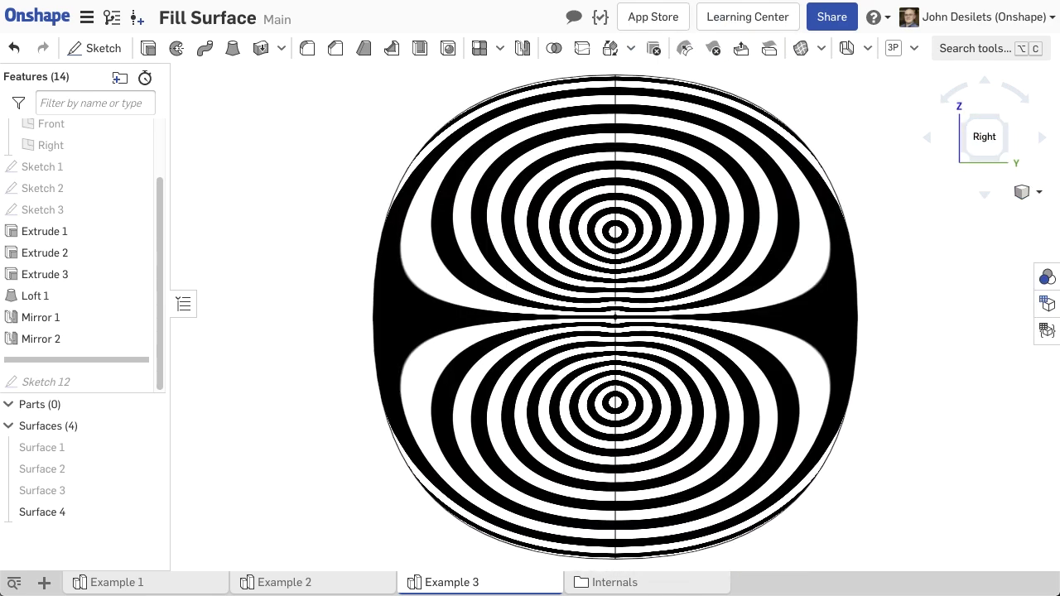
pyautogui.scroll(5, 614, 317)
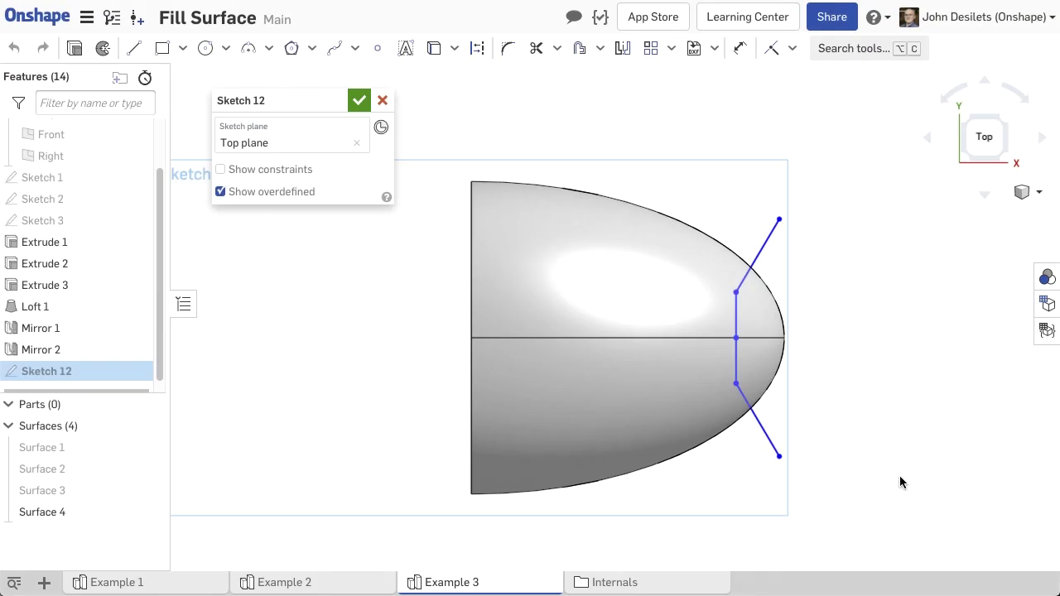
# Finish Sketch 12 and split the surface faces with it using a face Split
pyautogui.click(359, 100)
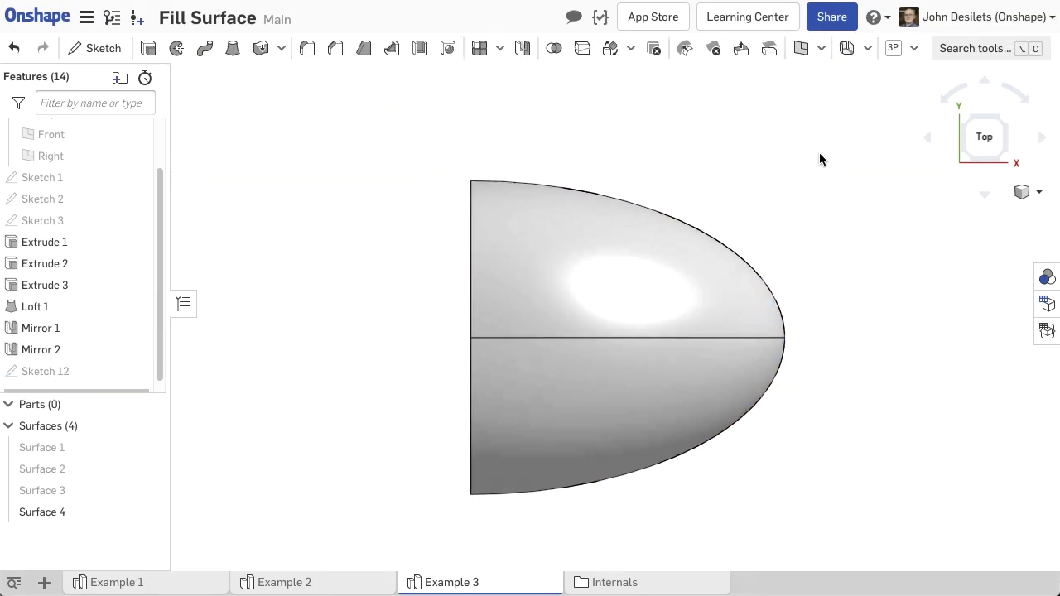
pyautogui.press('f')
pyautogui.click(582, 48)
pyautogui.click(351, 125)
pyautogui.hotkey('shift', '4')
pyautogui.click(746, 355)
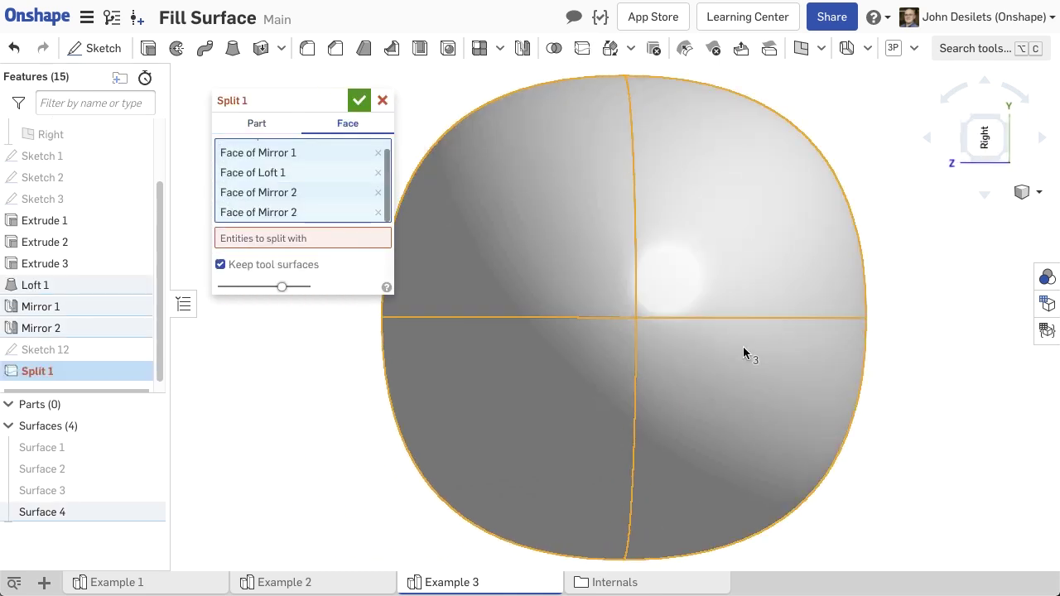
pyautogui.click(44, 349)
pyautogui.click(359, 100)
# Delete the four inner faces around the pole with Leave open, creating a hole
pyautogui.click(985, 136)
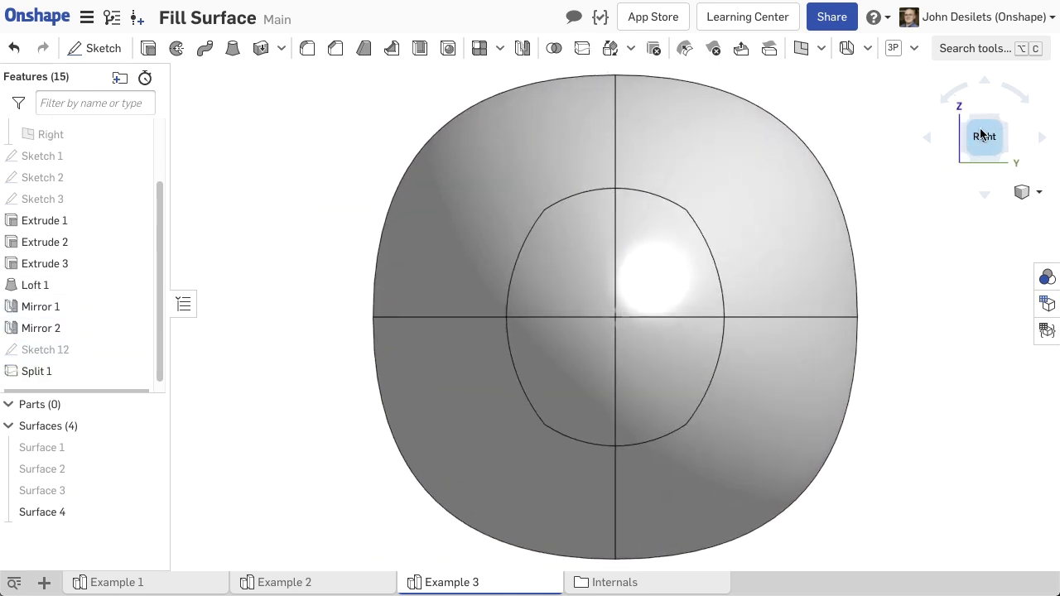
pyautogui.click(713, 48)
pyautogui.click(604, 253)
pyautogui.click(662, 248)
pyautogui.click(635, 362)
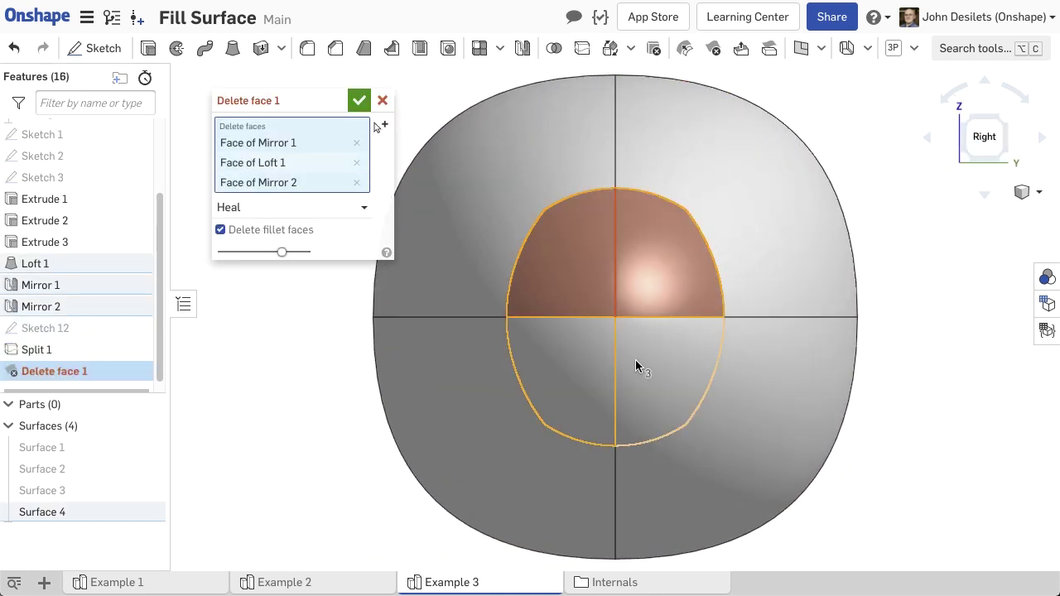
pyautogui.click(563, 381)
pyautogui.click(327, 211)
pyautogui.click(310, 285)
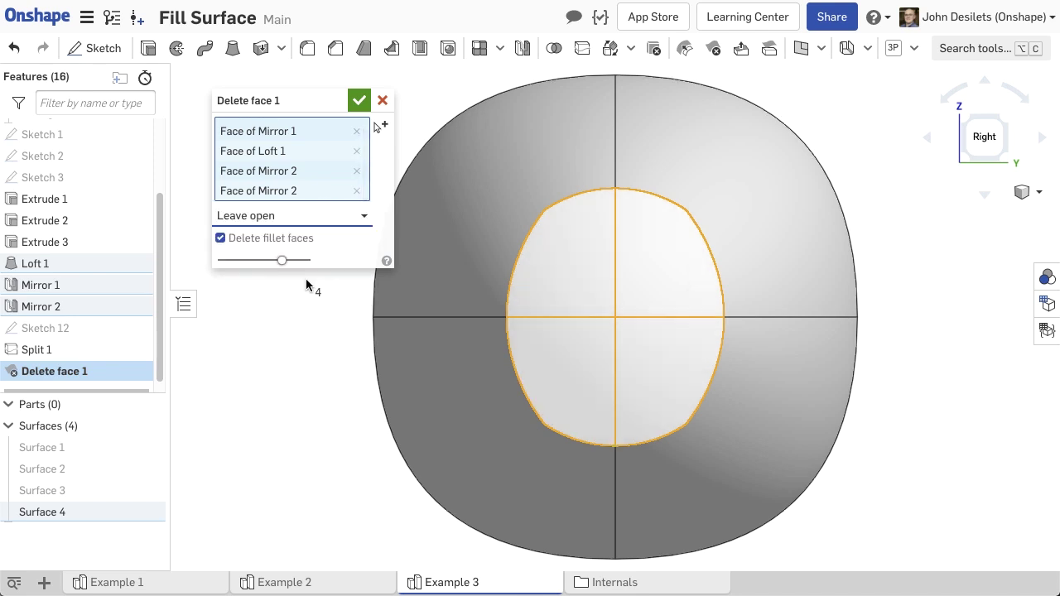
pyautogui.click(359, 100)
# Create a Fill surface bounded by the hole's edges with Tangency continuity
pyautogui.click(820, 48)
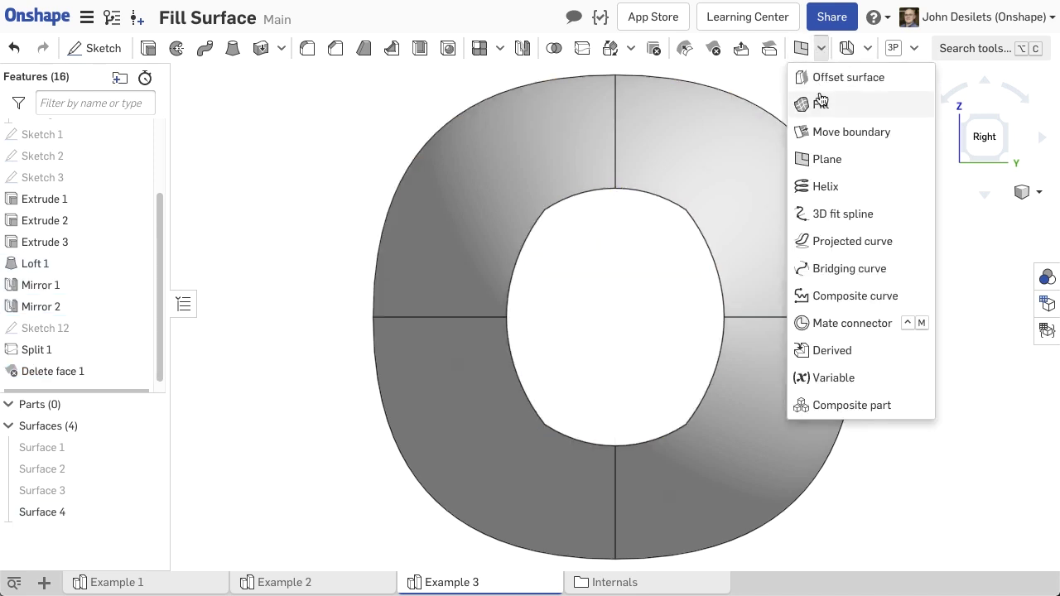
pyautogui.click(823, 106)
pyautogui.click(653, 194)
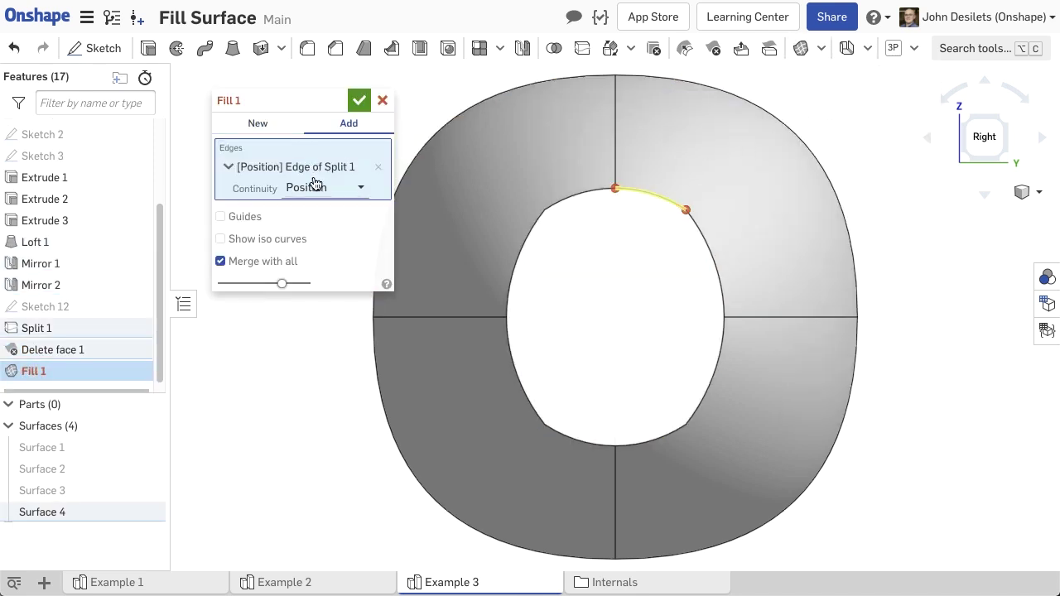
pyautogui.click(311, 188)
pyautogui.click(310, 235)
pyautogui.click(554, 201)
pyautogui.click(530, 245)
pyautogui.click(515, 362)
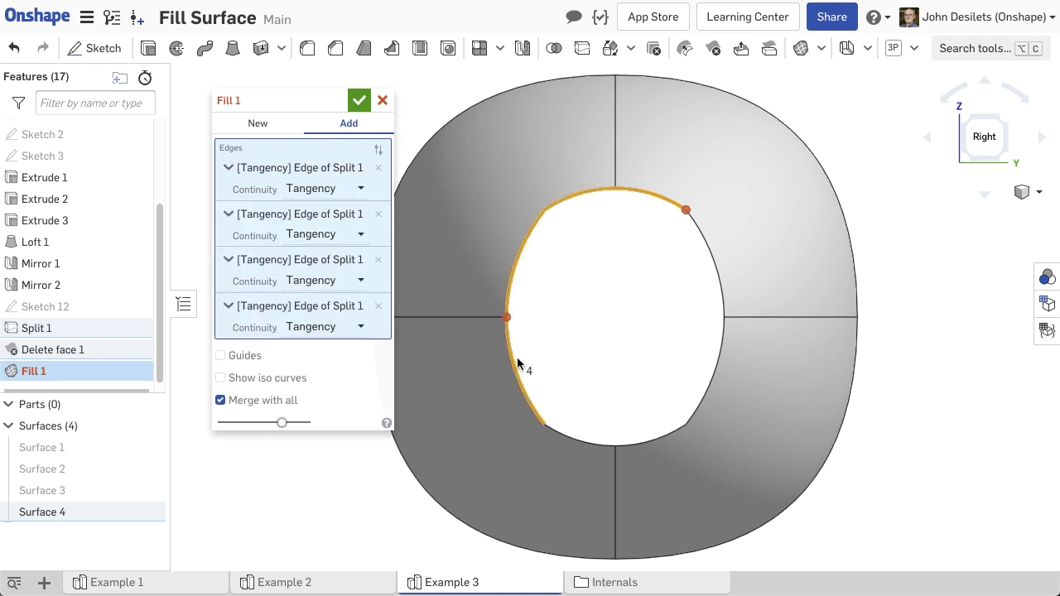
pyautogui.click(575, 437)
pyautogui.click(644, 443)
pyautogui.click(695, 407)
pyautogui.click(726, 313)
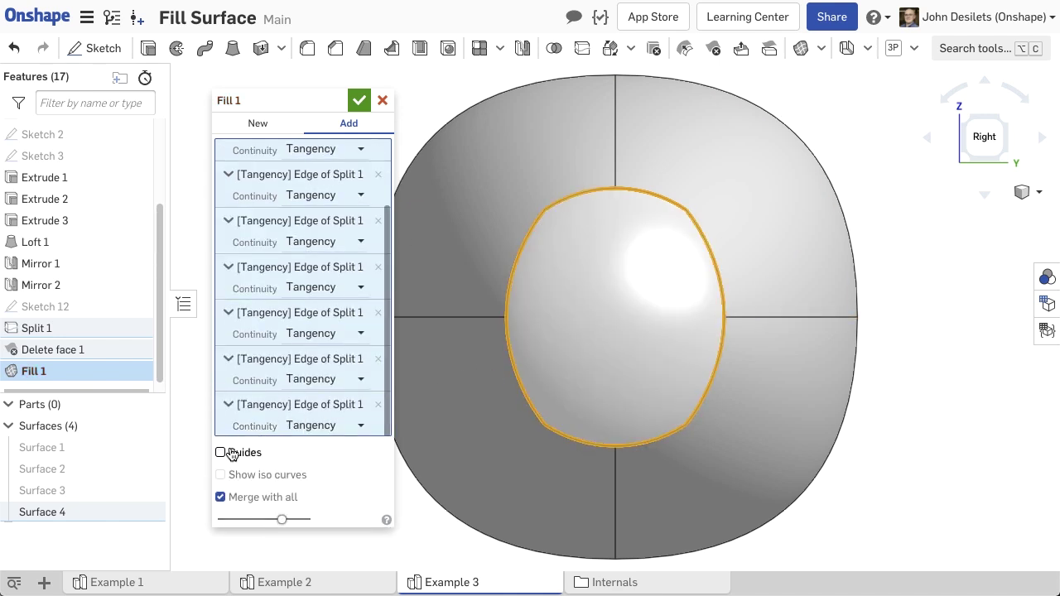
# Enable fill guides using the Sketch 1 centre vertex and turn on Show iso curves
pyautogui.click(221, 453)
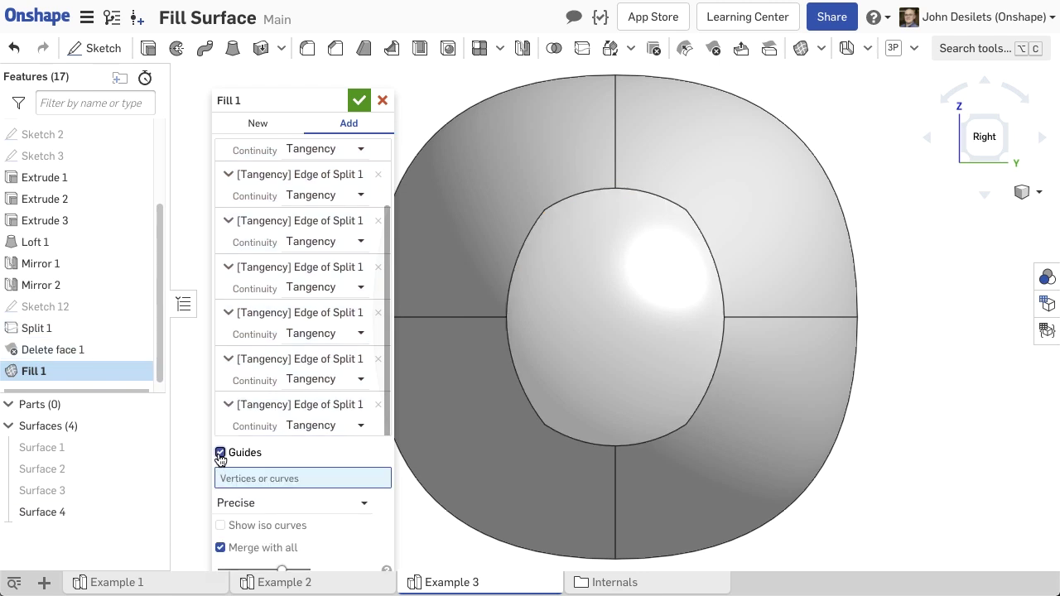
pyautogui.scroll(3, 91, 207)
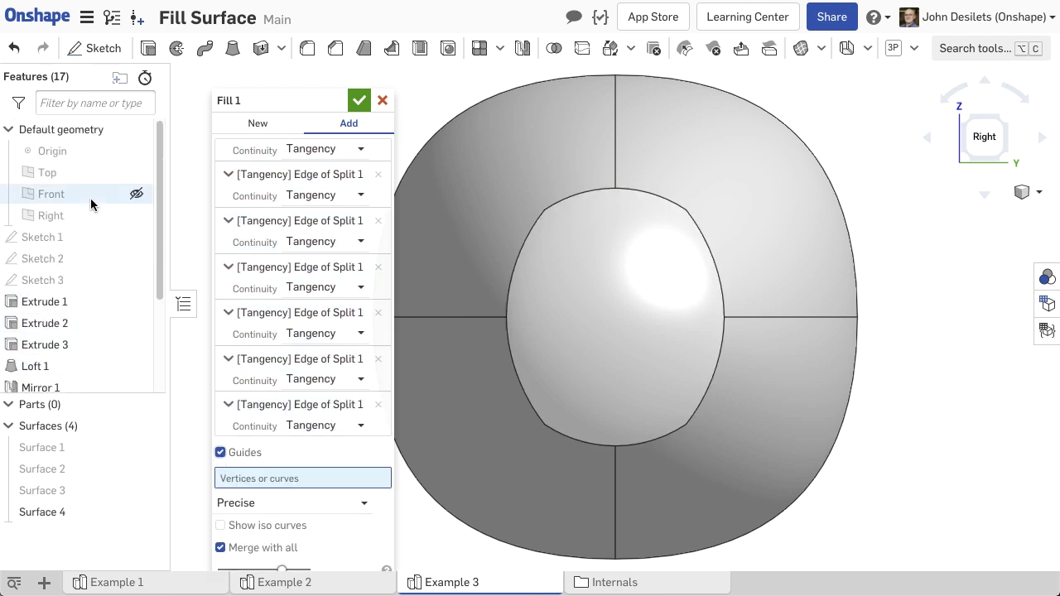
pyautogui.click(136, 238)
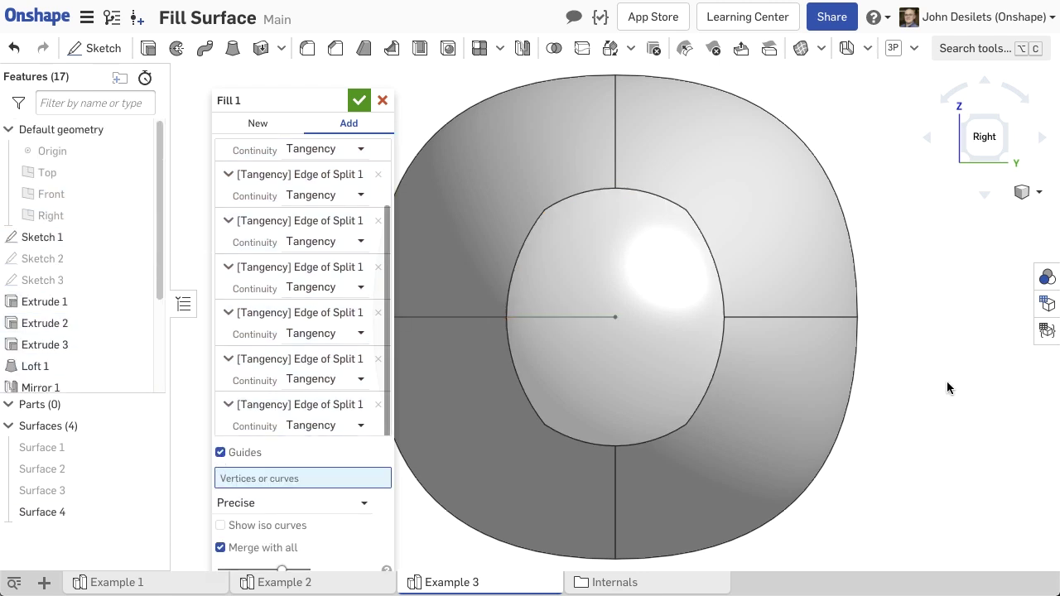
pyautogui.click(965, 124)
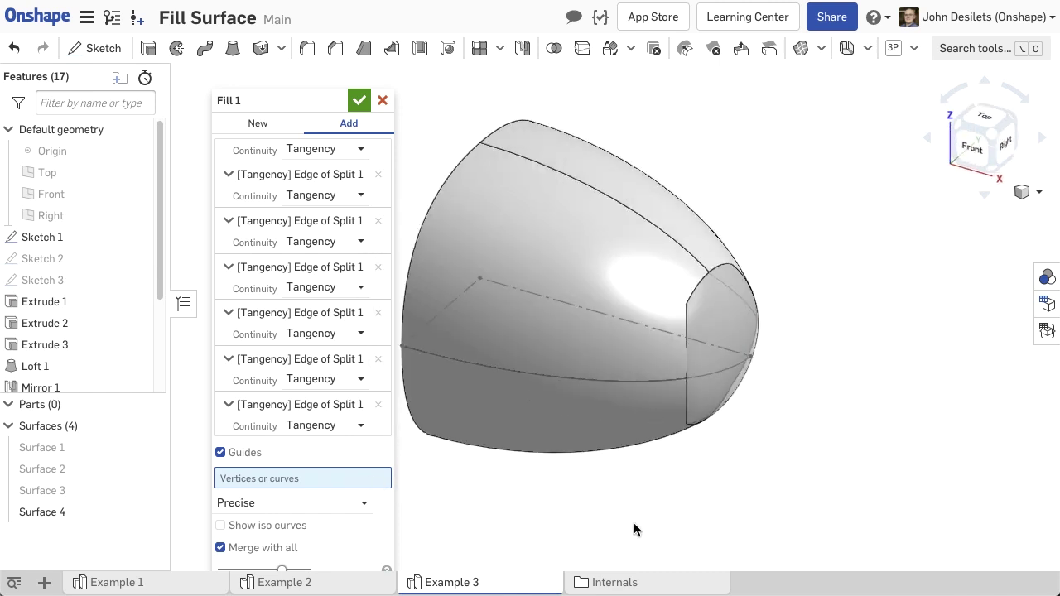
pyautogui.click(752, 357)
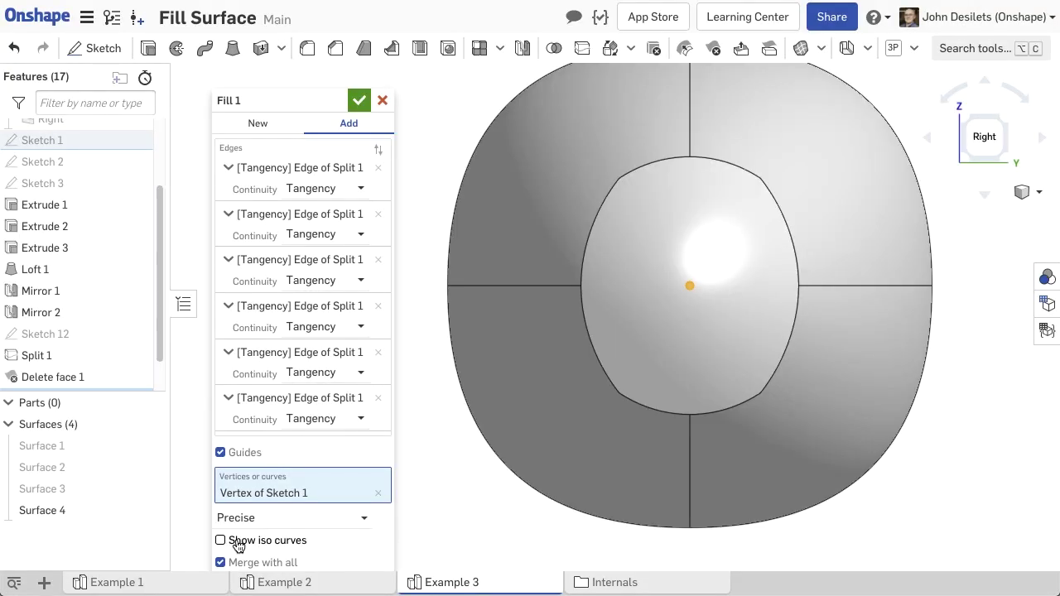
pyautogui.click(222, 540)
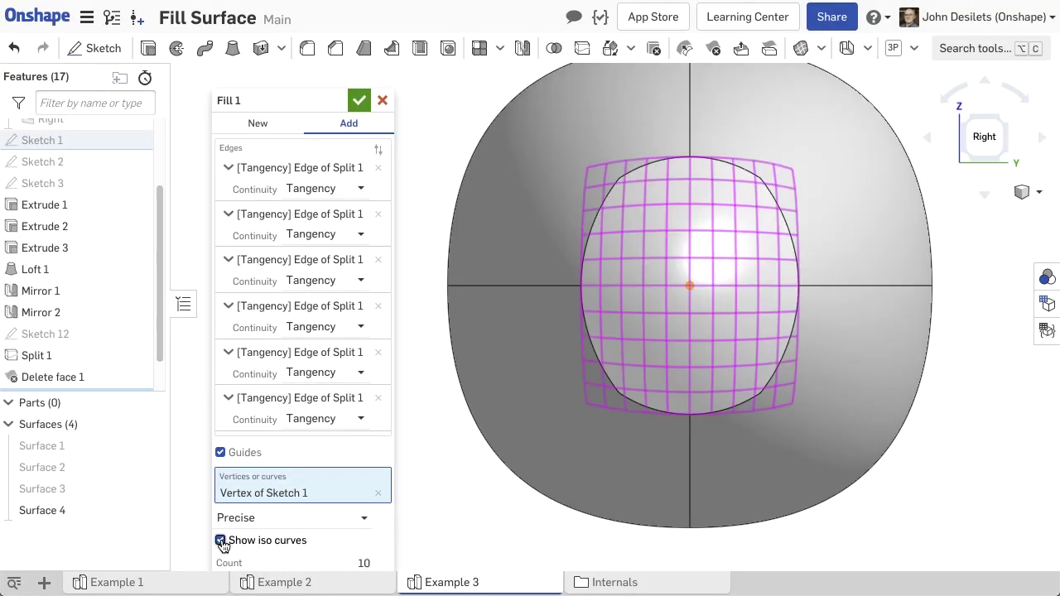